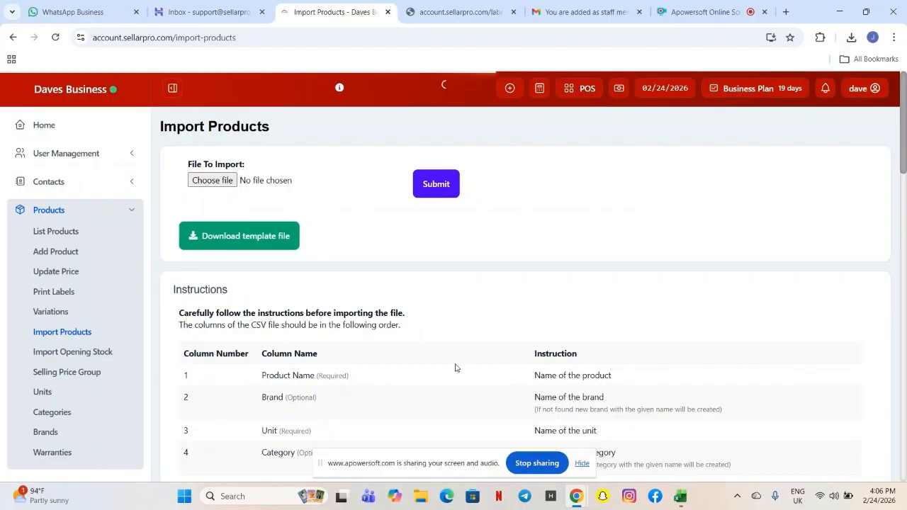
Review the column instructions for the product import file, including required fields and available options.
scroll(408, 350, down, 2)
scroll(408, 350, down, 2)
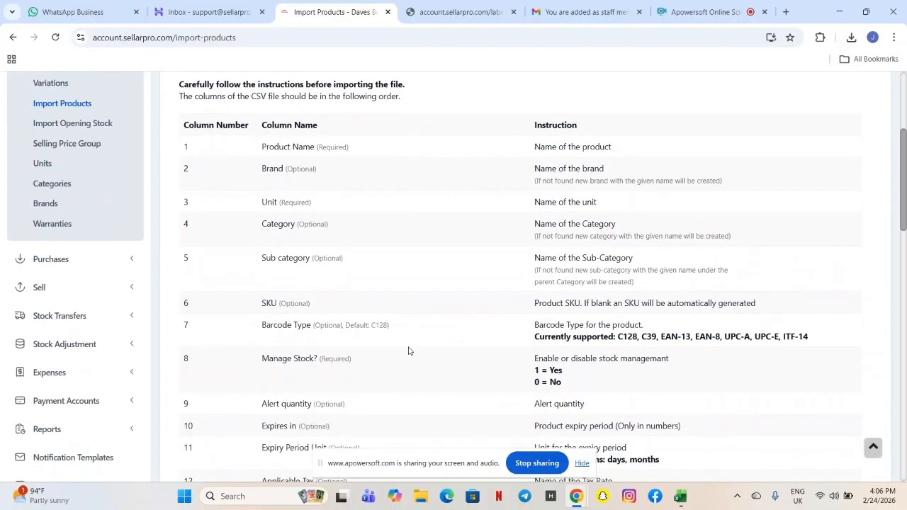
scroll(408, 351, down, 4)
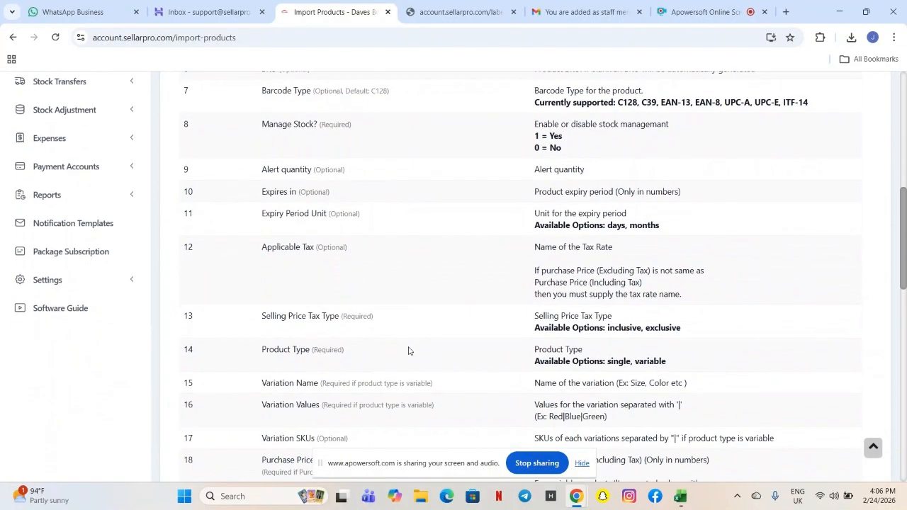
scroll(408, 350, up, 6)
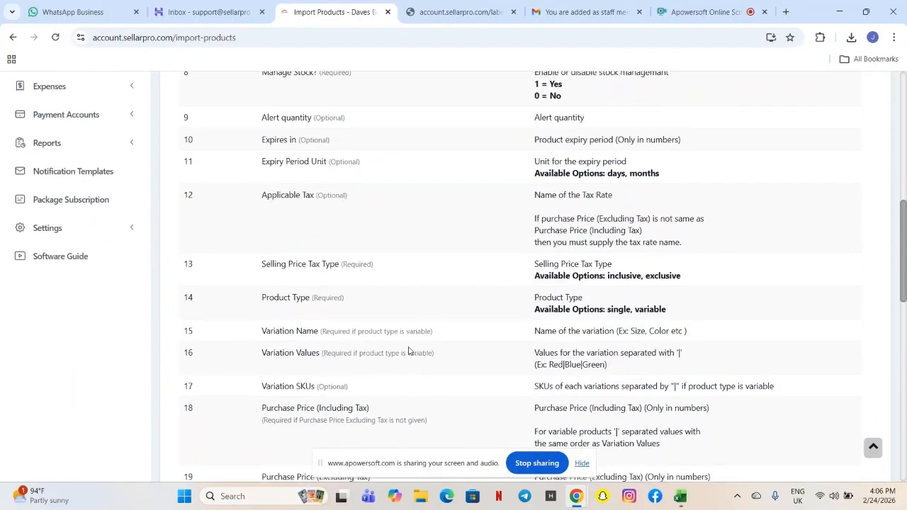
scroll(409, 350, down, 9)
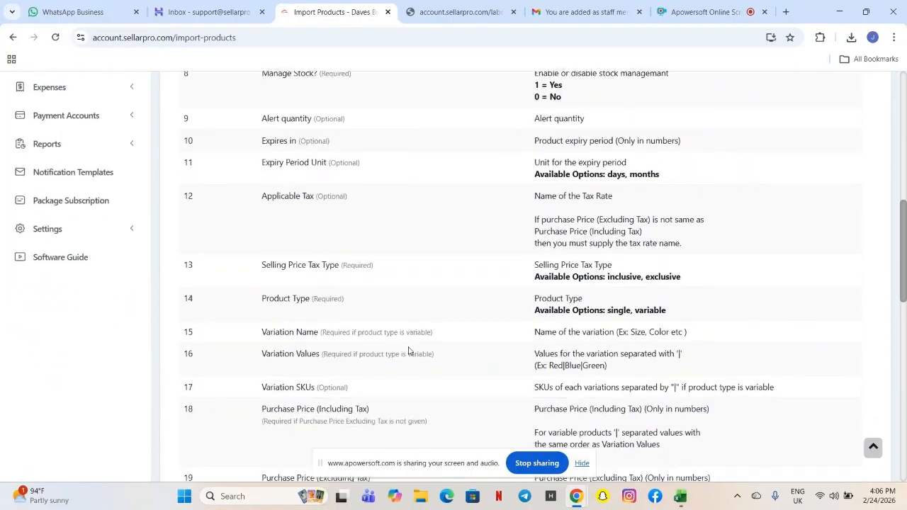
scroll(408, 350, up, 12)
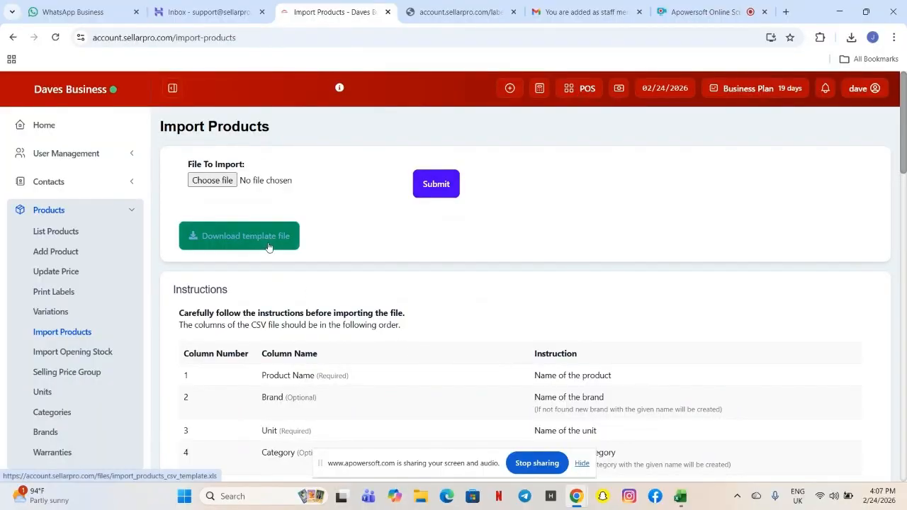
Download the product import template and open it in Excel for editing.
click(268, 247)
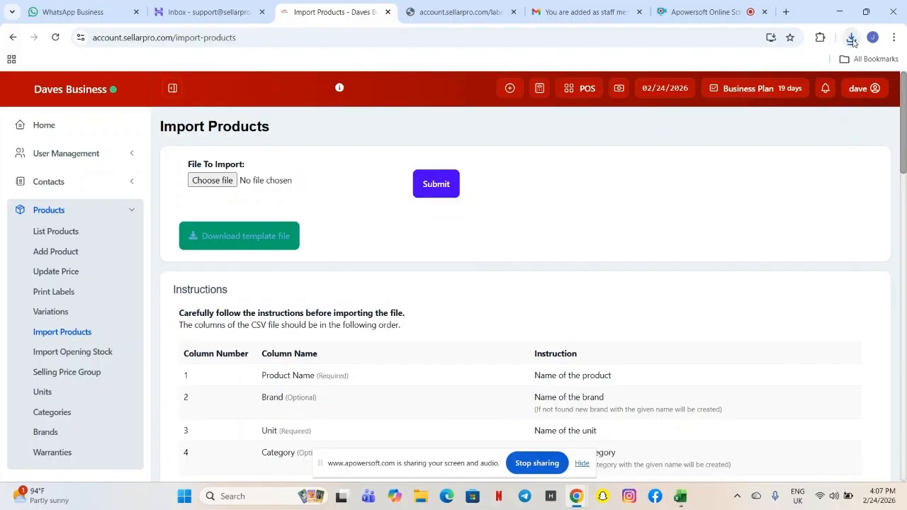
click(852, 40)
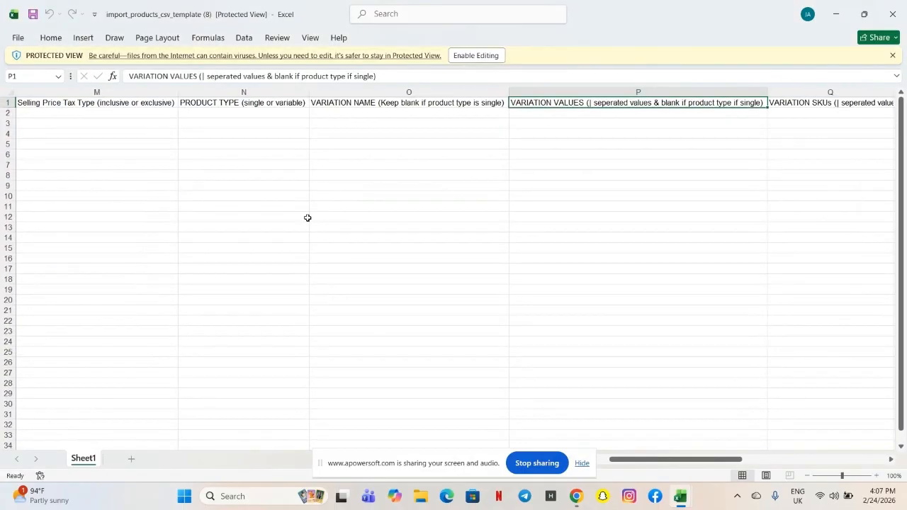
click(486, 57)
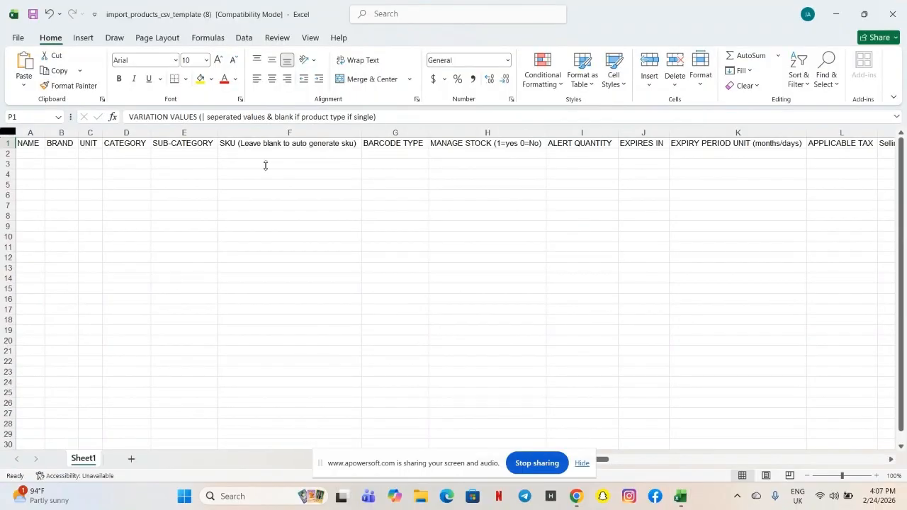
Enter "bel orange" as the product name in cell A2 and widen the NAME column to fit it.
click(32, 153)
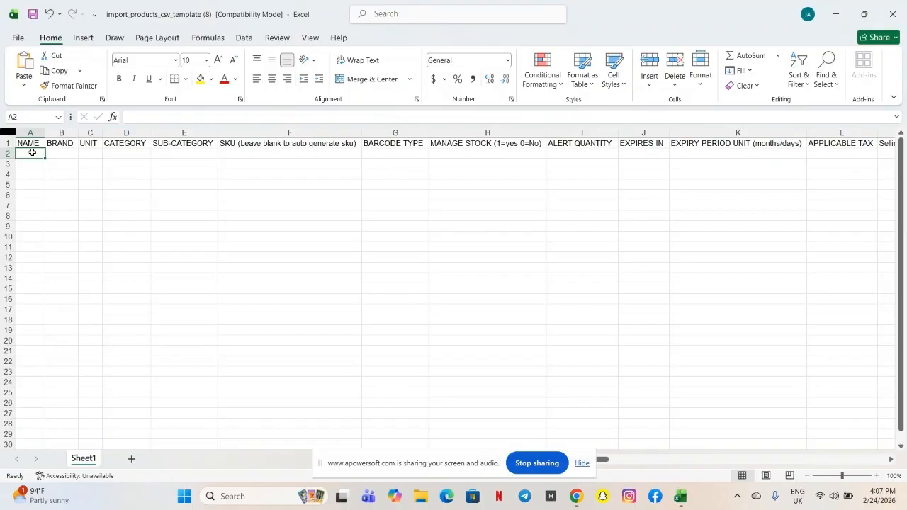
text(be)
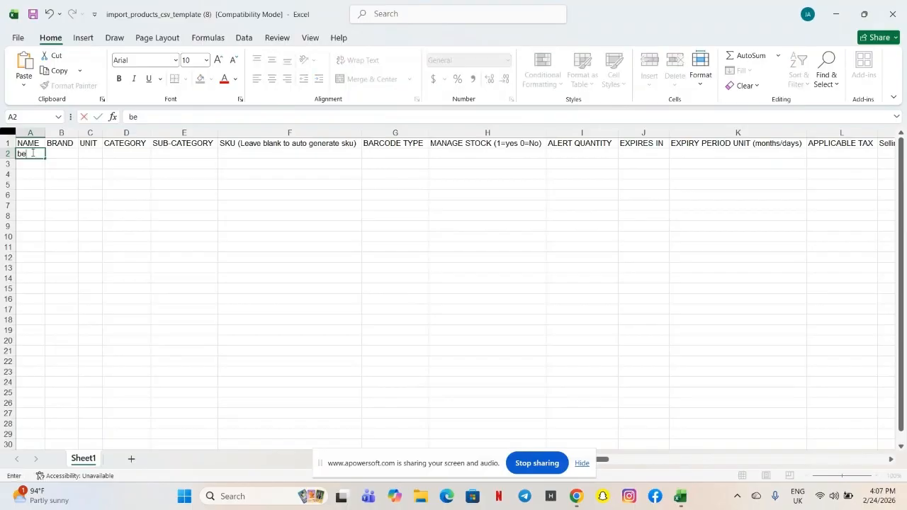
text(l orange)
click(88, 155)
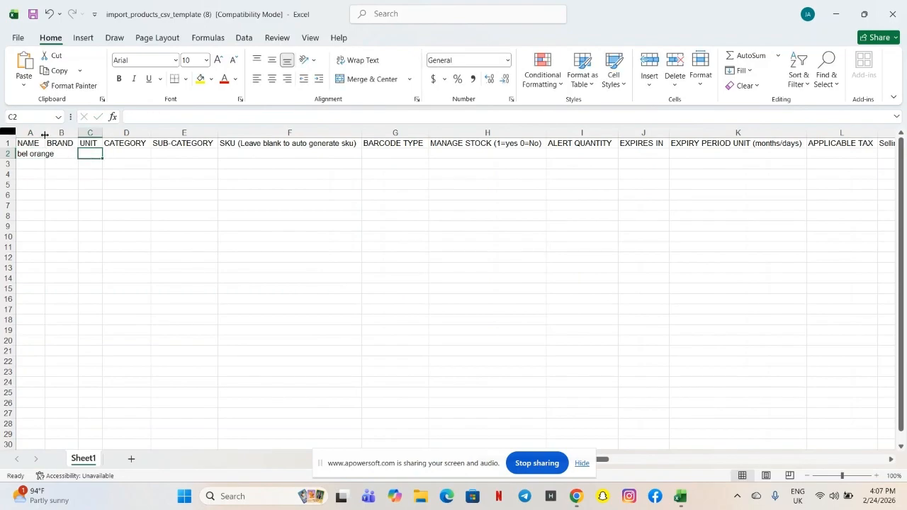
drag(45, 135, 60, 135)
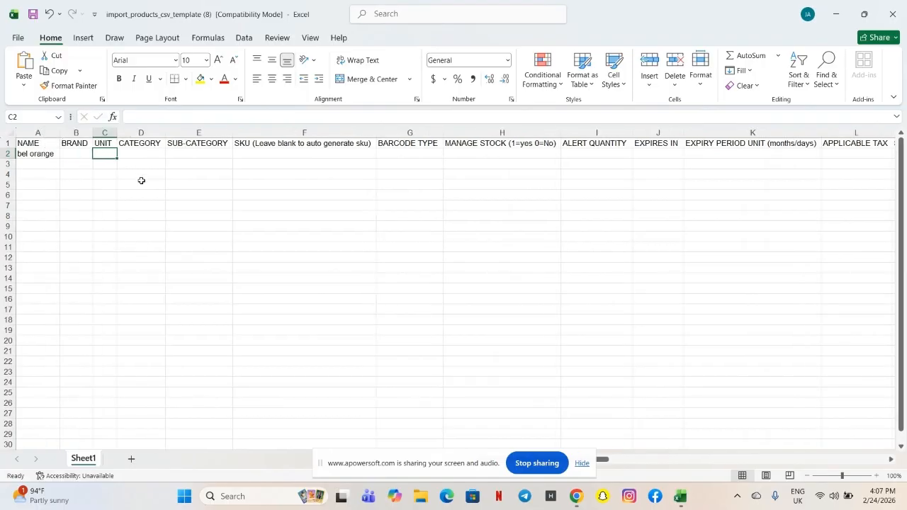
Enter "pieces" as the product's unit in cell C2.
text(pi)
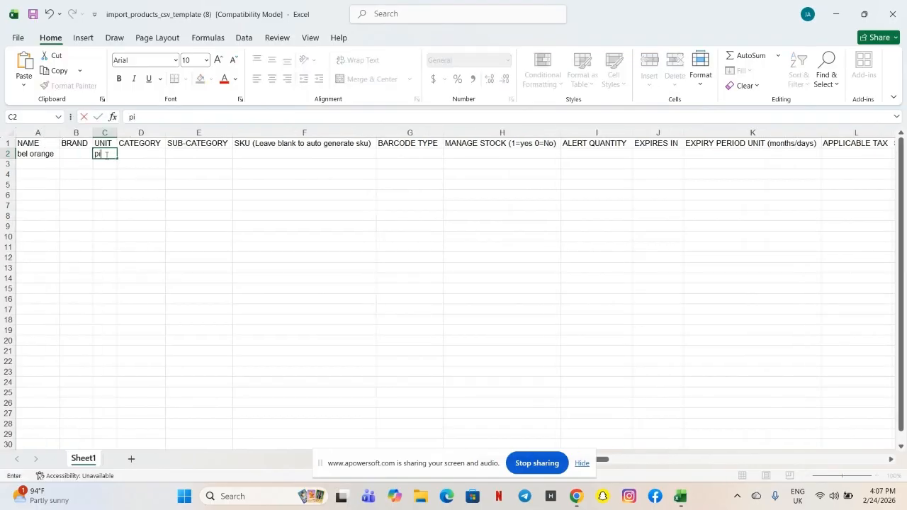
text(eces)
click(167, 153)
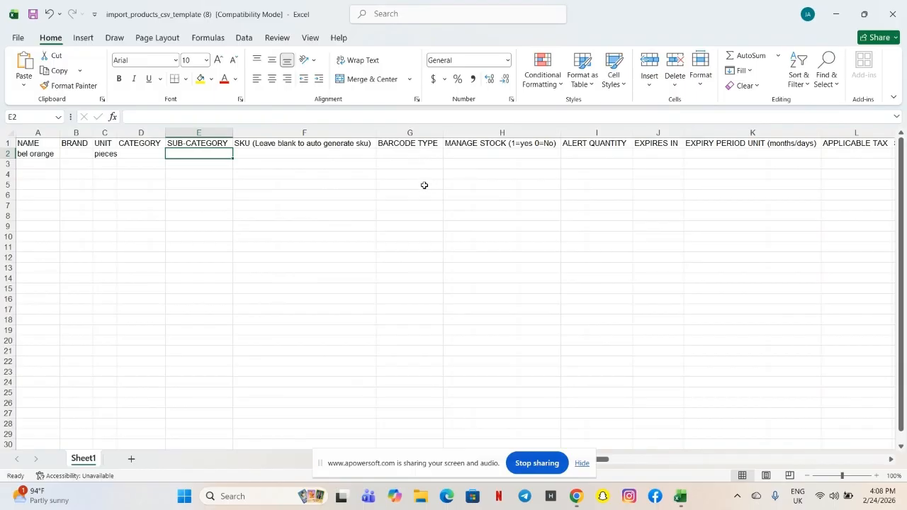
Set the product's MANAGE STOCK value to 1 and its ALERT QUANTITY to 5 in row 2.
click(478, 152)
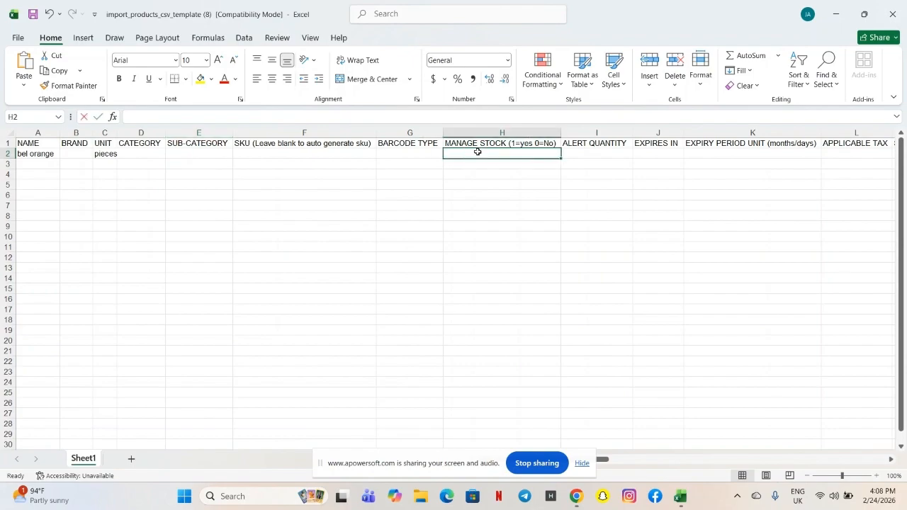
text(1)
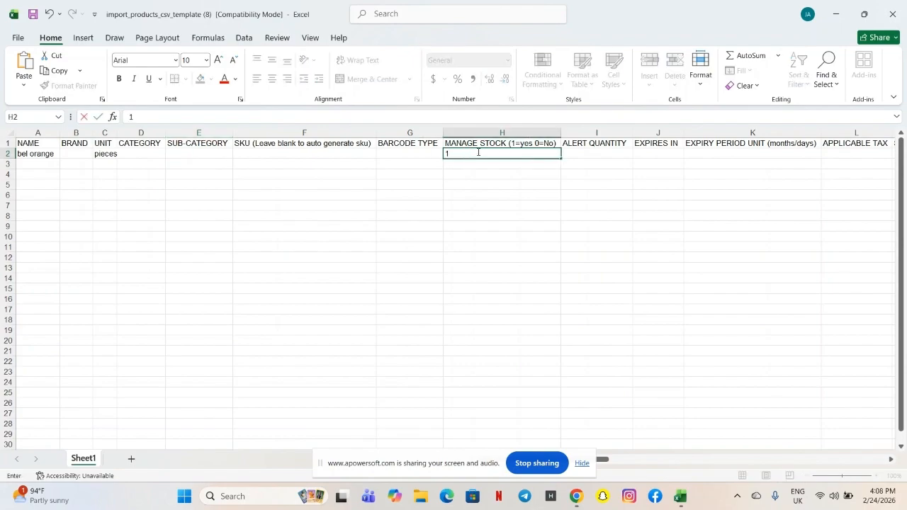
click(585, 156)
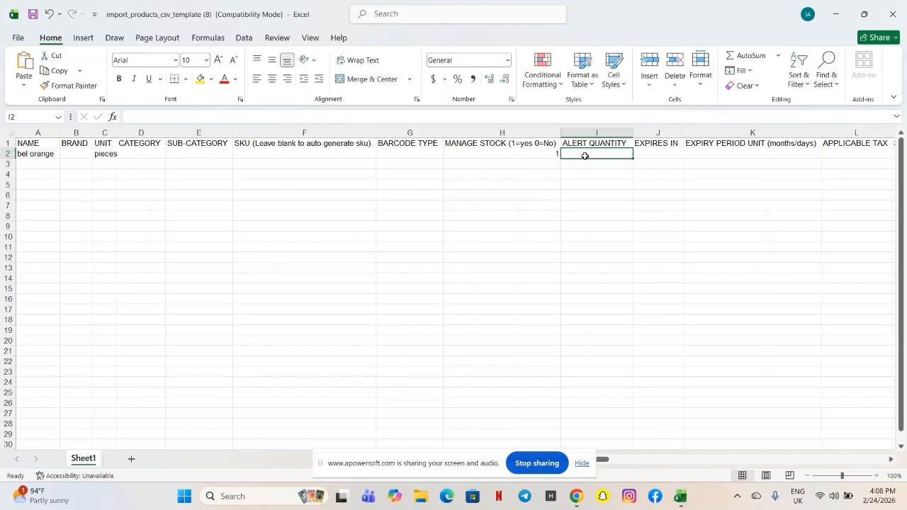
text(5)
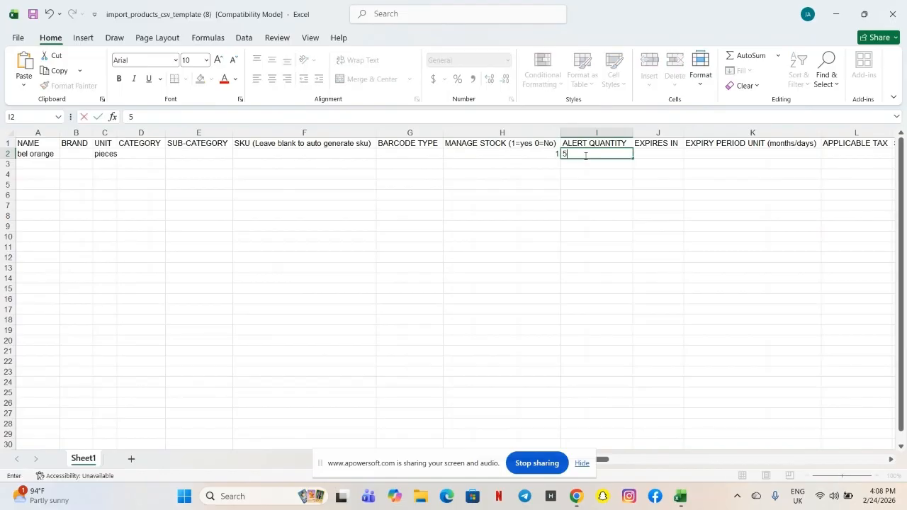
Set the selling price tax type to "inclusive" and the product type to "single" in row 2.
scroll(677, 153, right, 2)
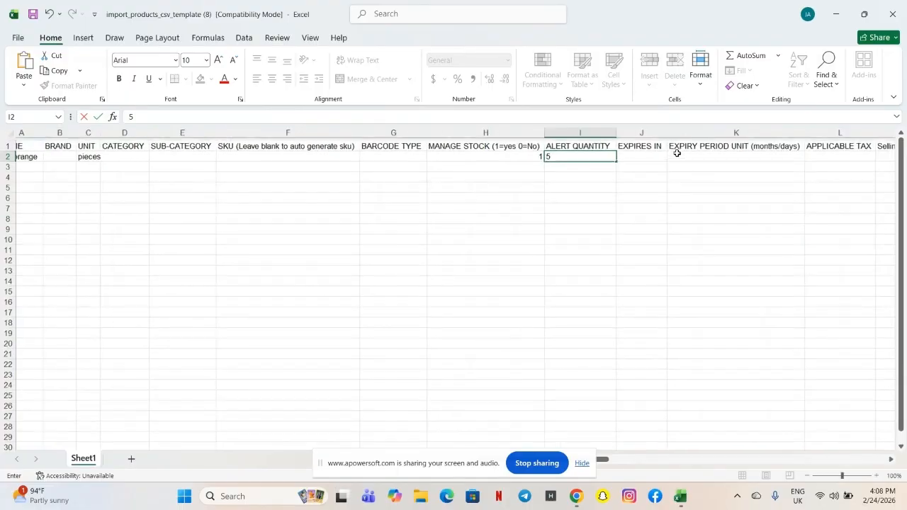
scroll(676, 153, right, 2)
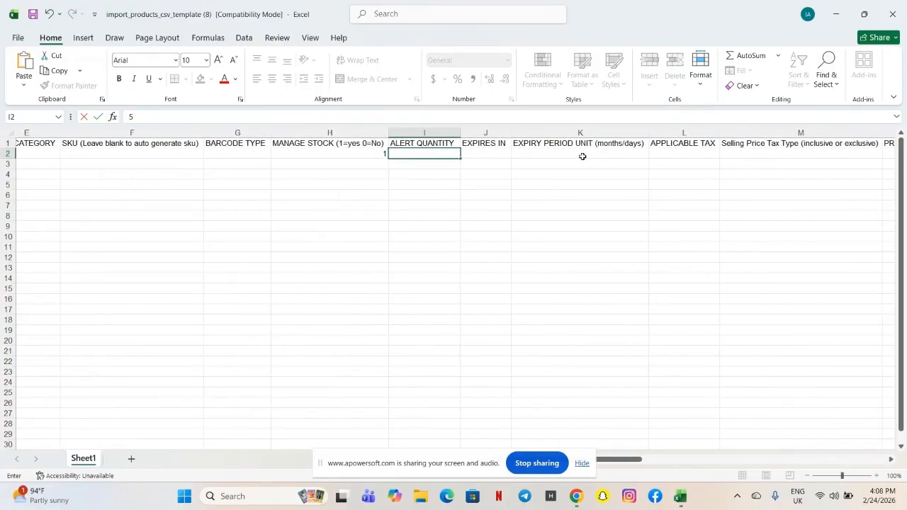
scroll(600, 154, right, 2)
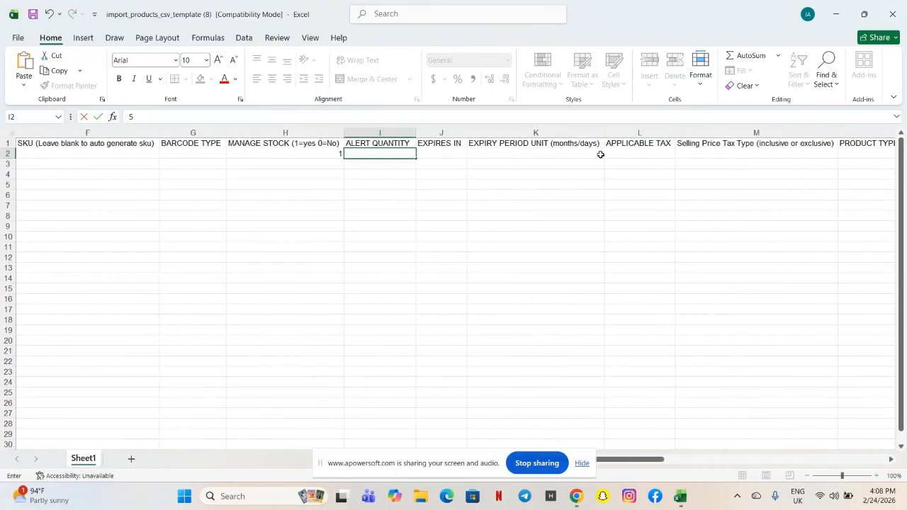
scroll(600, 154, right, 2)
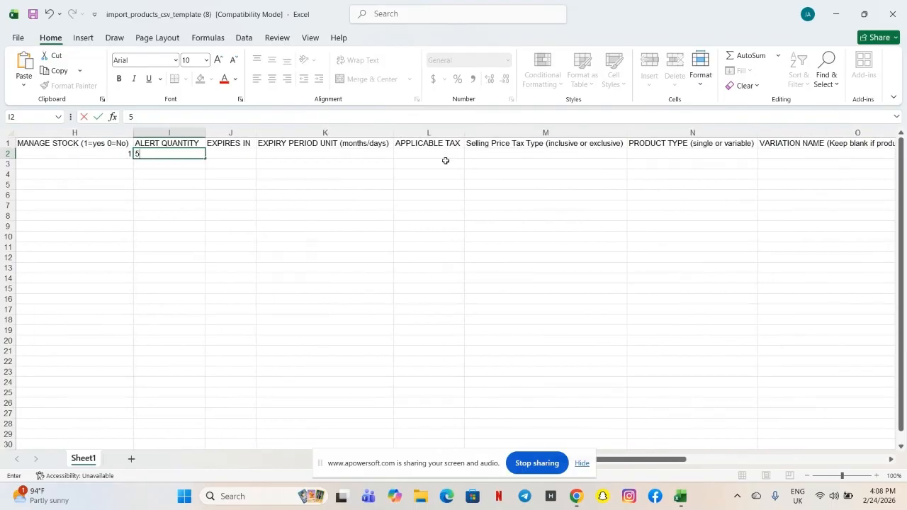
click(518, 155)
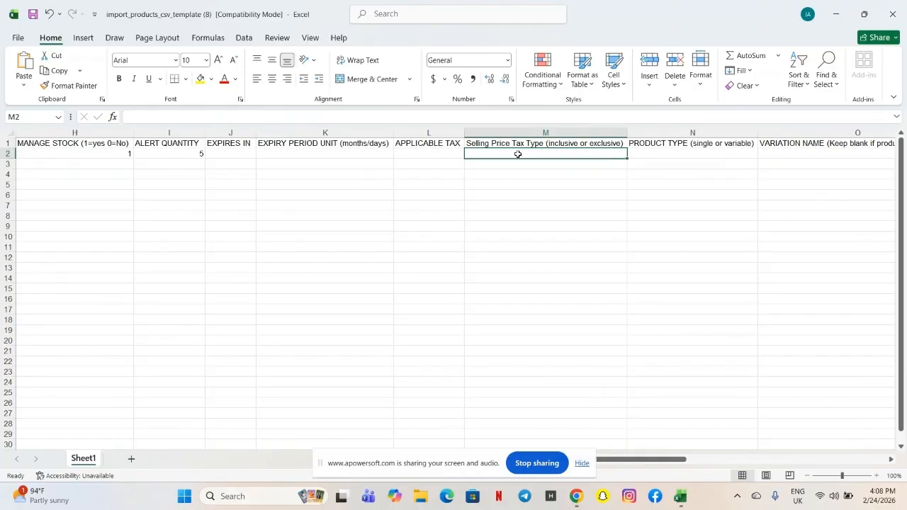
text(incl)
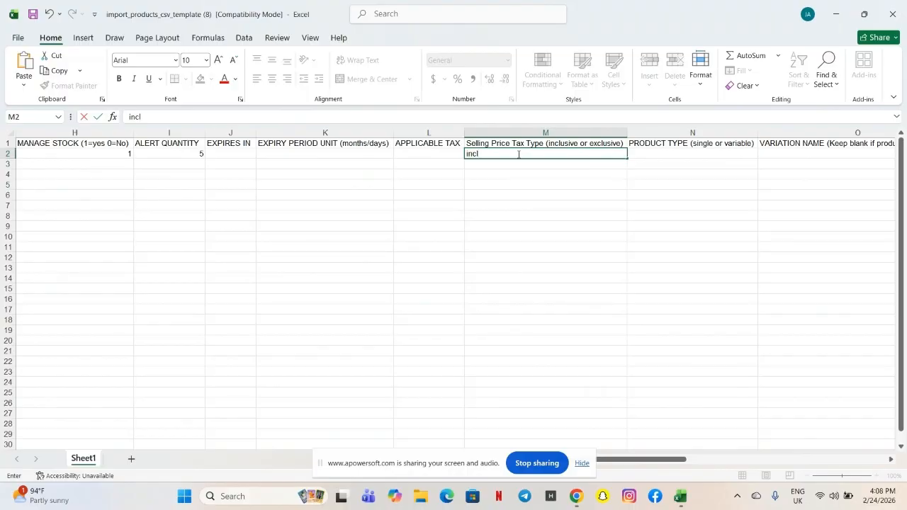
text(usive)
click(685, 152)
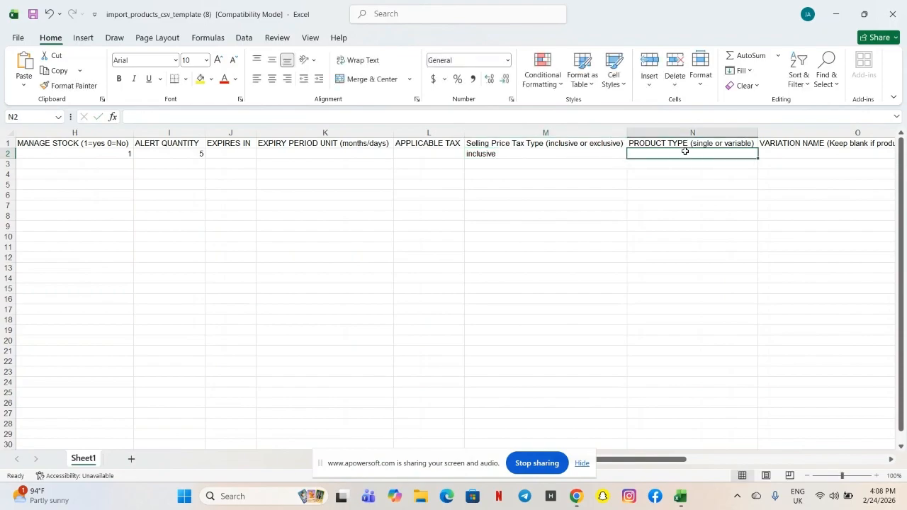
text(sing)
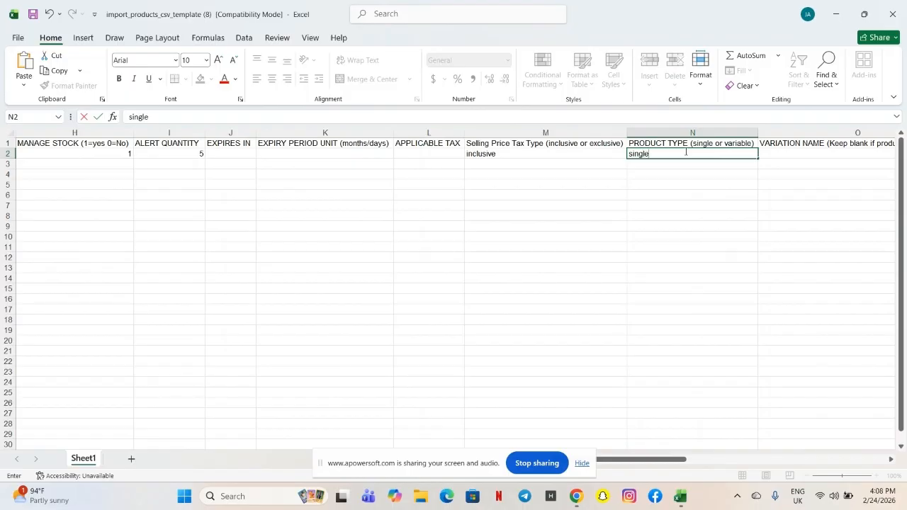
text(le)
Enter 50 as the product's purchase price including tax in cell R2, leaving the variation columns blank.
scroll(783, 182, right, 5)
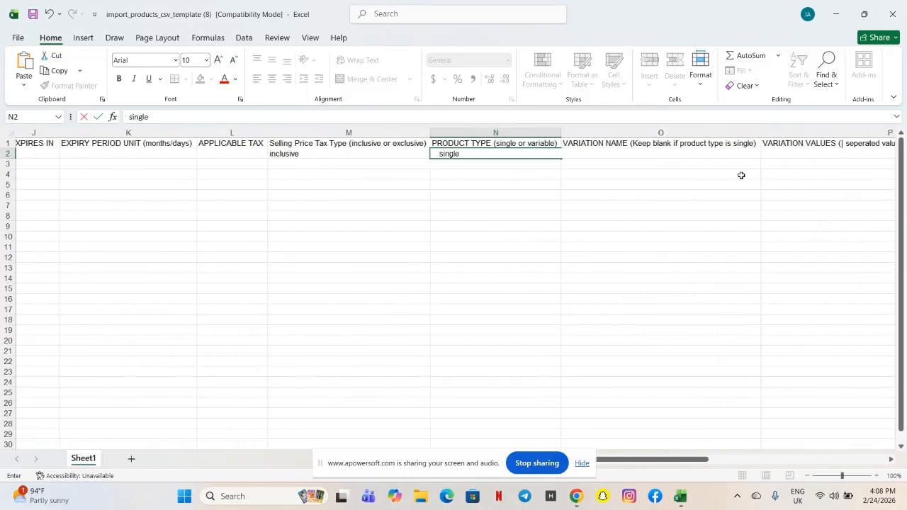
scroll(742, 175, right, 5)
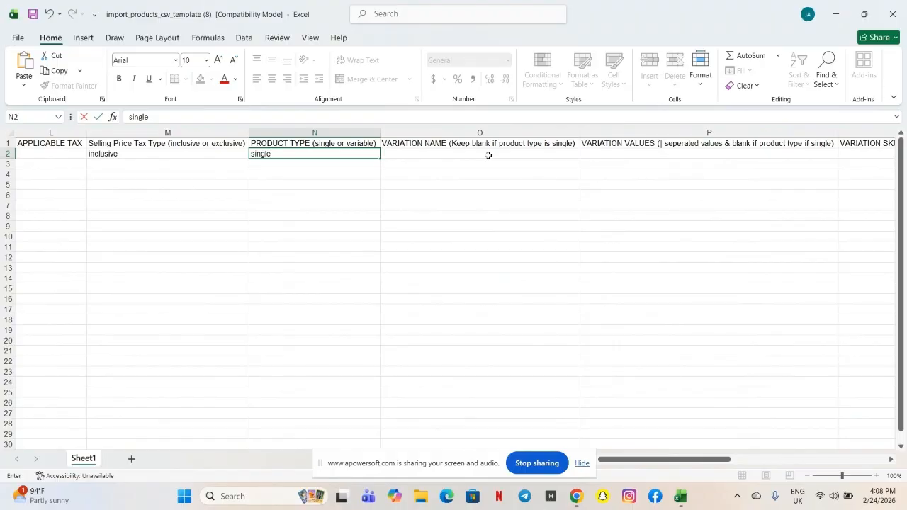
scroll(635, 171, right, 2)
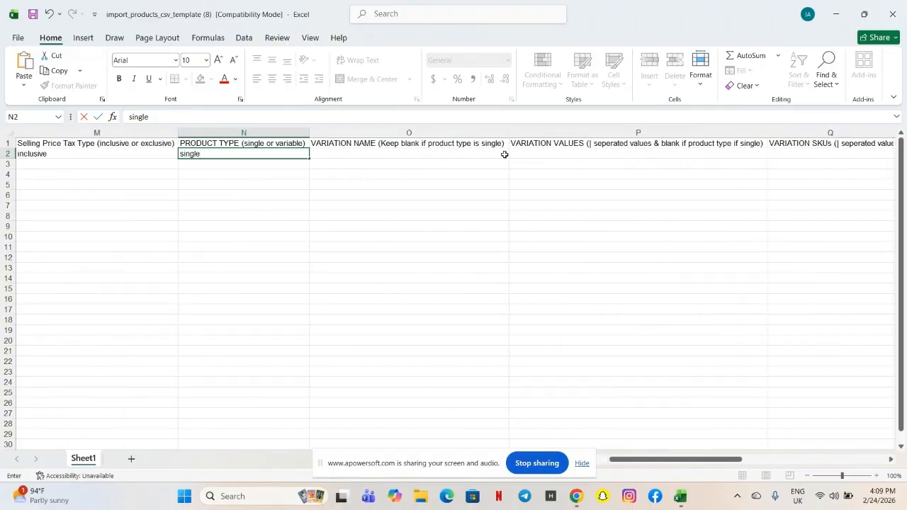
scroll(647, 161, right, 5)
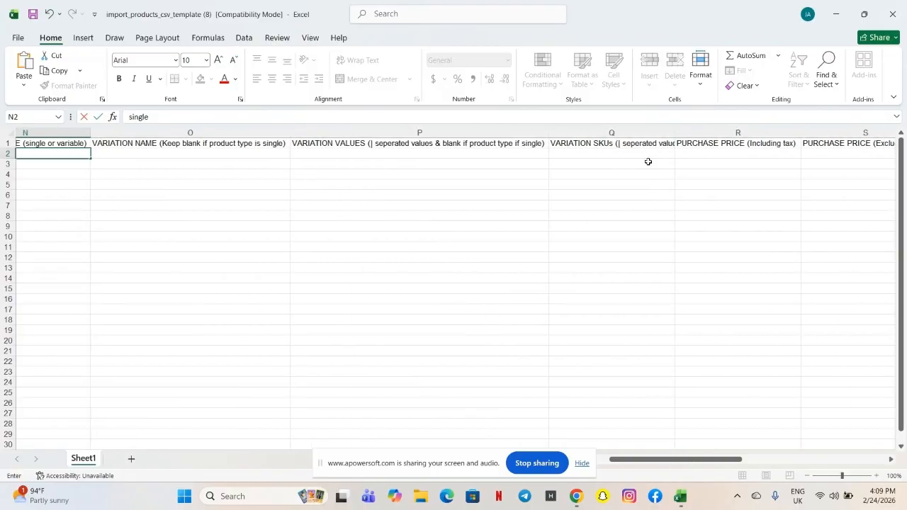
scroll(648, 162, right, 2)
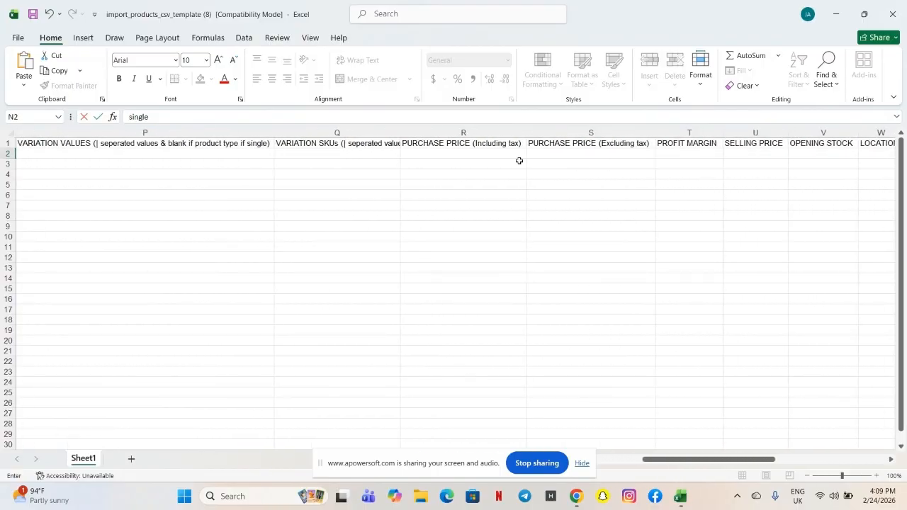
click(450, 153)
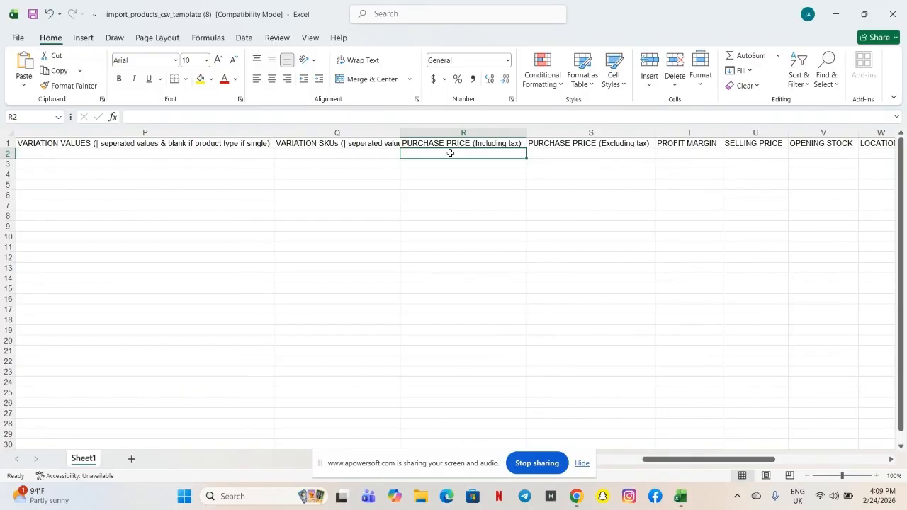
text(5)
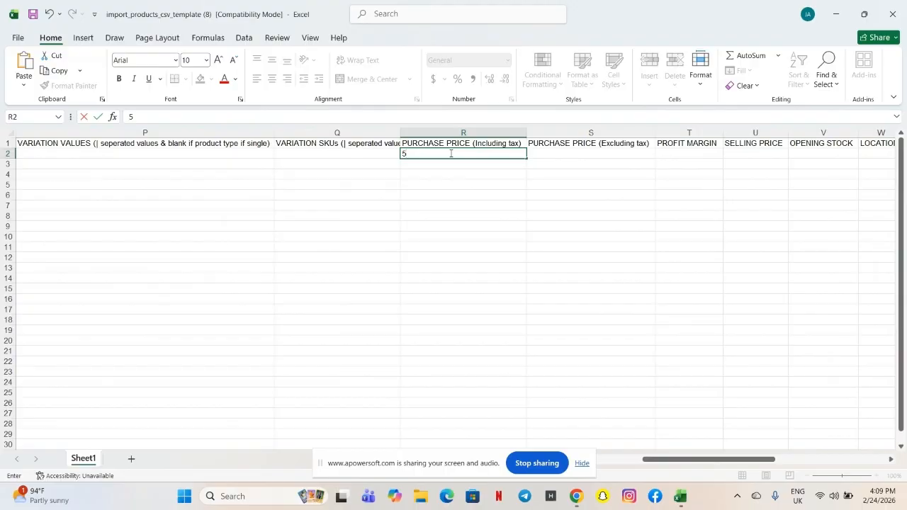
key(BackSpace)
text(50)
click(549, 154)
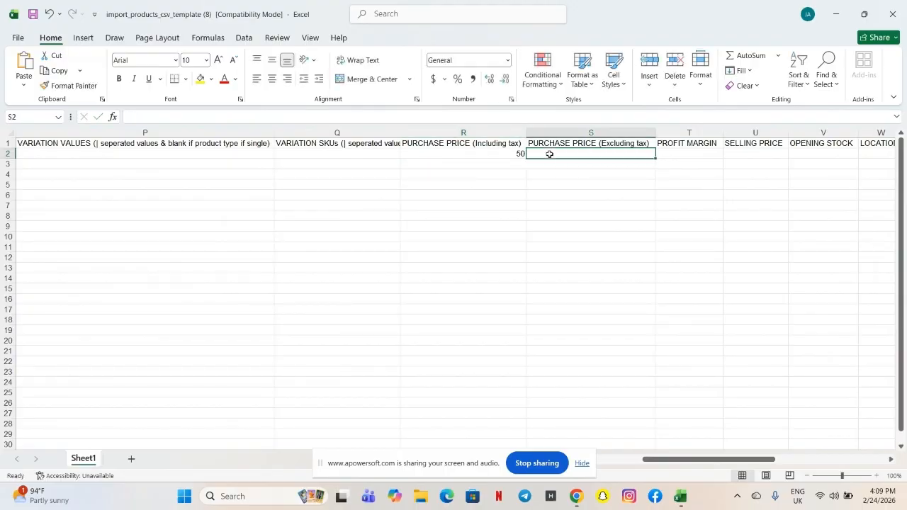
scroll(749, 145, right, 2)
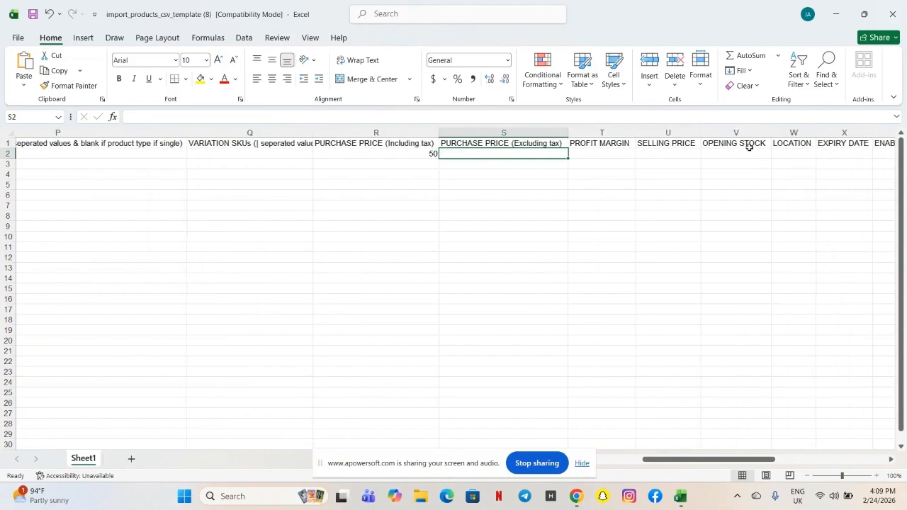
Enter 50 as the product's selling price and 100 as its opening stock in row 2.
scroll(749, 145, left, 2)
click(771, 149)
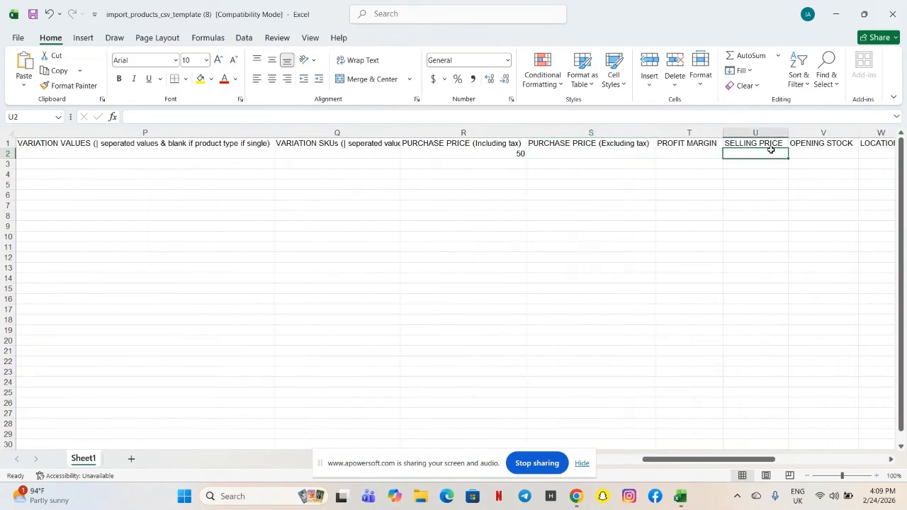
text(50)
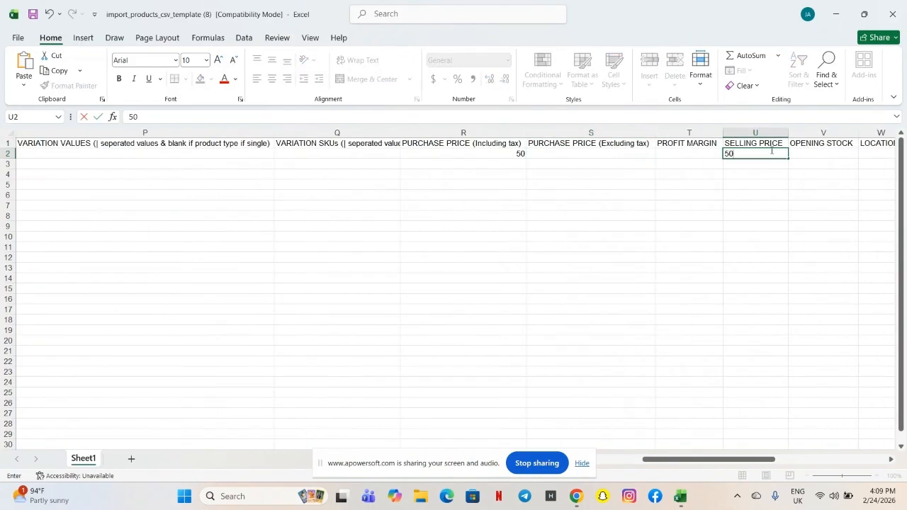
click(831, 153)
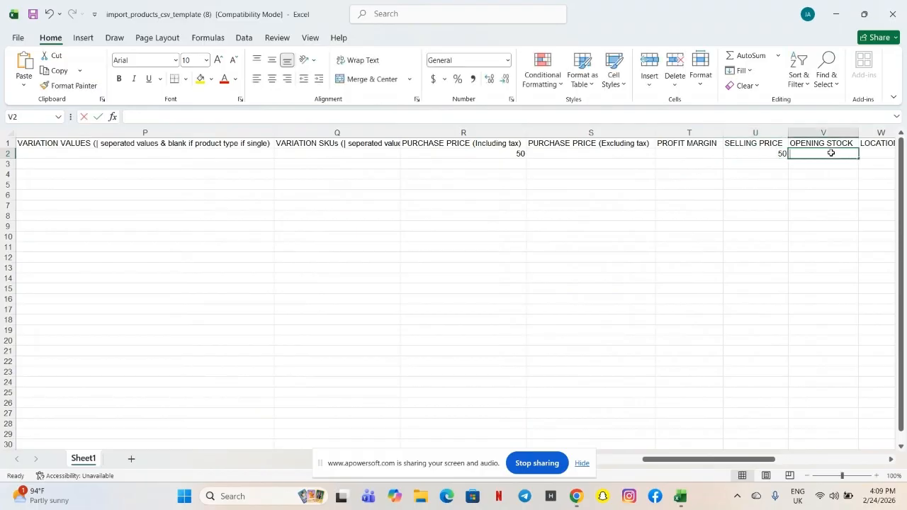
text(100)
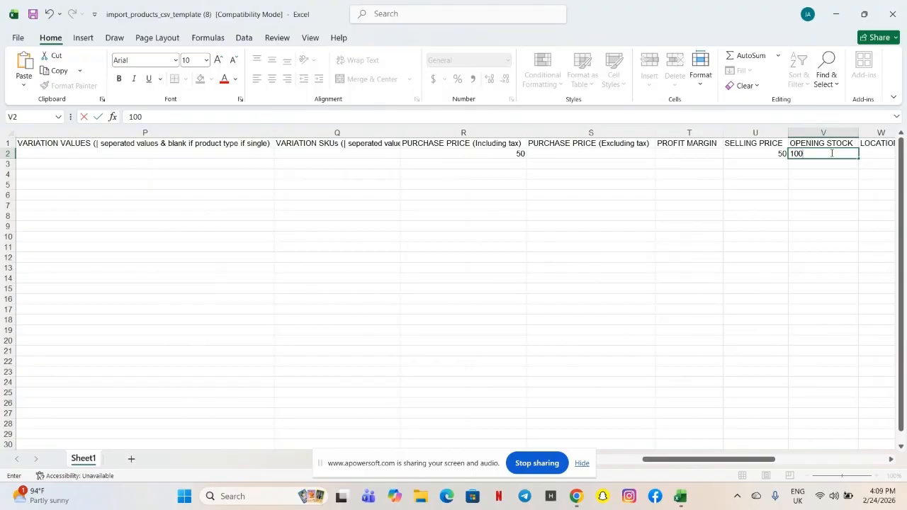
Review the completed product row across all columns and save the import template workbook.
scroll(839, 190, right, 5)
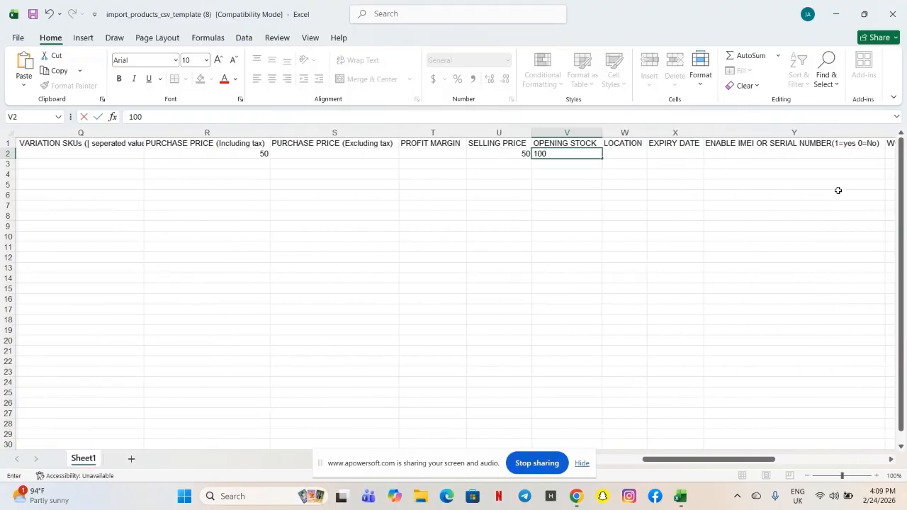
scroll(839, 191, right, 2)
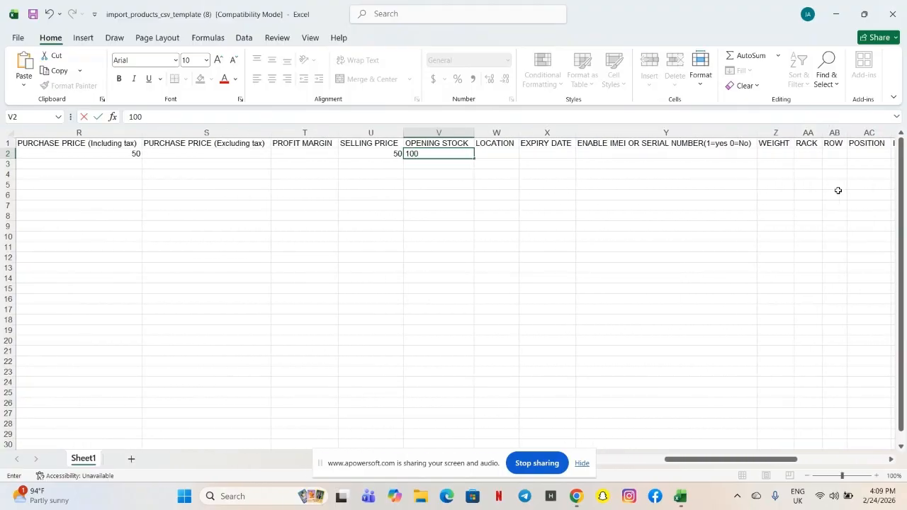
scroll(838, 191, left, 4)
scroll(839, 191, left, 6)
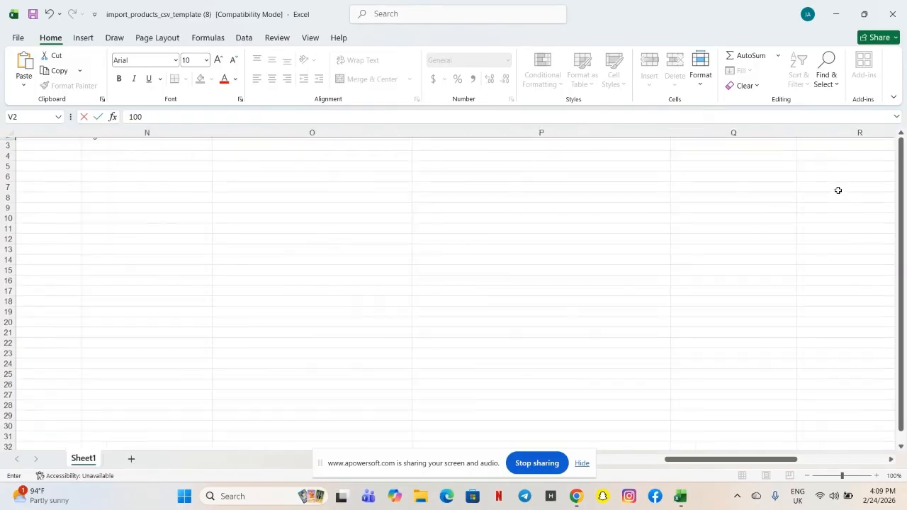
scroll(838, 190, left, 8)
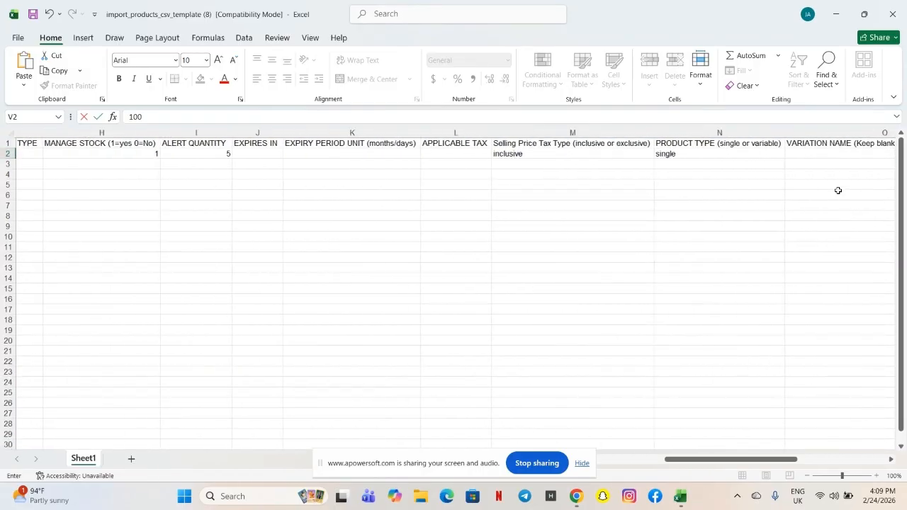
scroll(838, 190, left, 5)
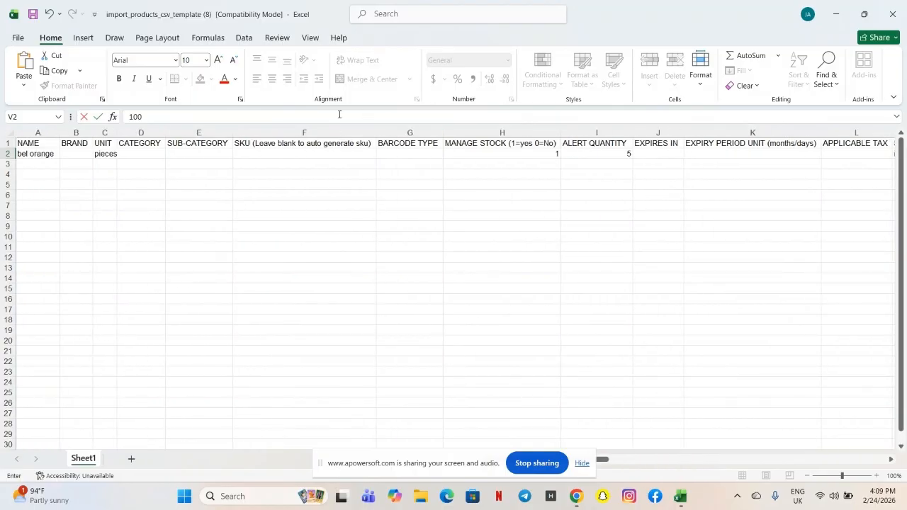
click(18, 38)
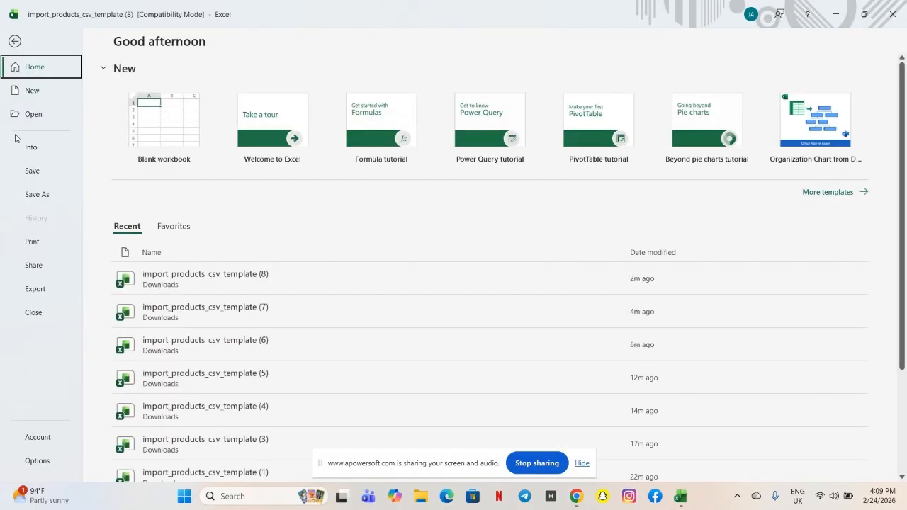
click(38, 170)
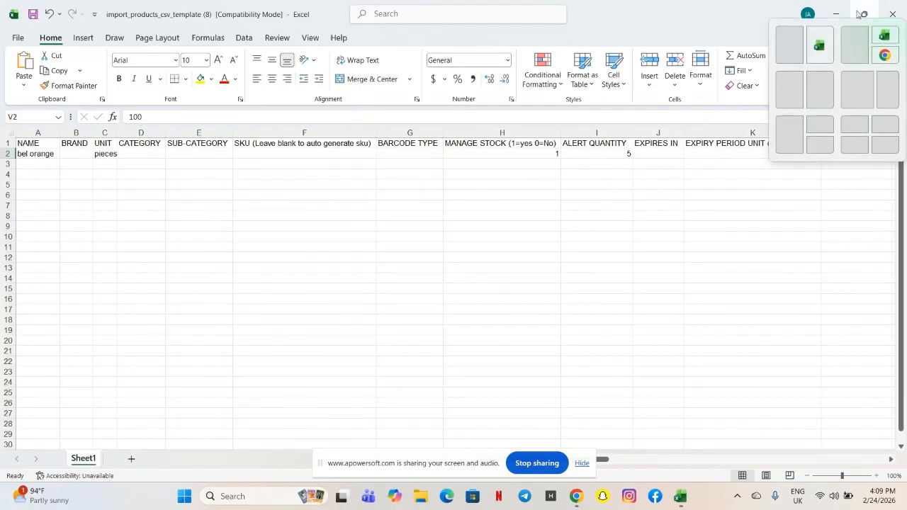
Switch to SellarPro's Import Products page in Chrome and submit import_products_csv_template (8) from Downloads for import.
click(830, 15)
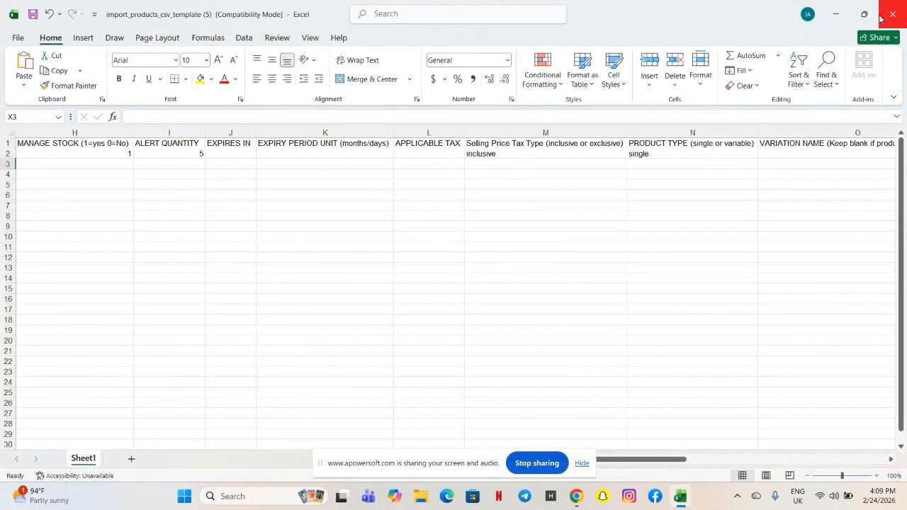
click(843, 17)
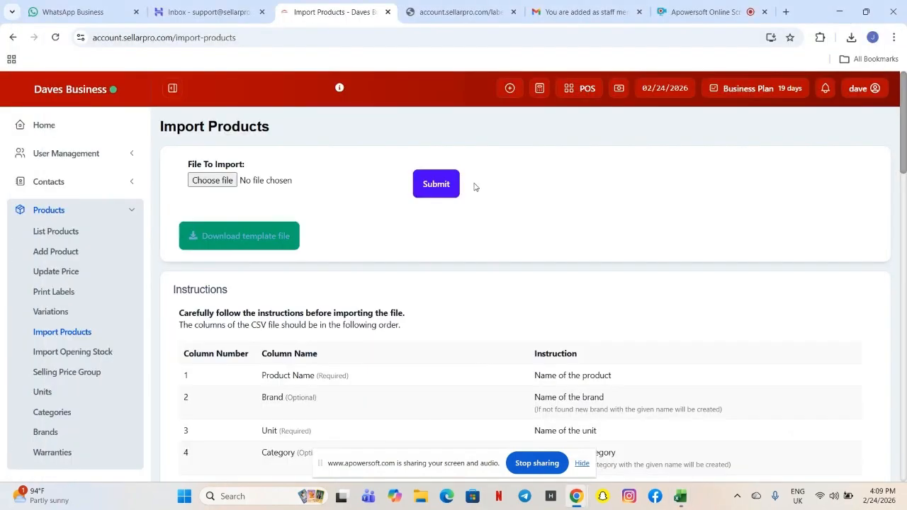
click(209, 181)
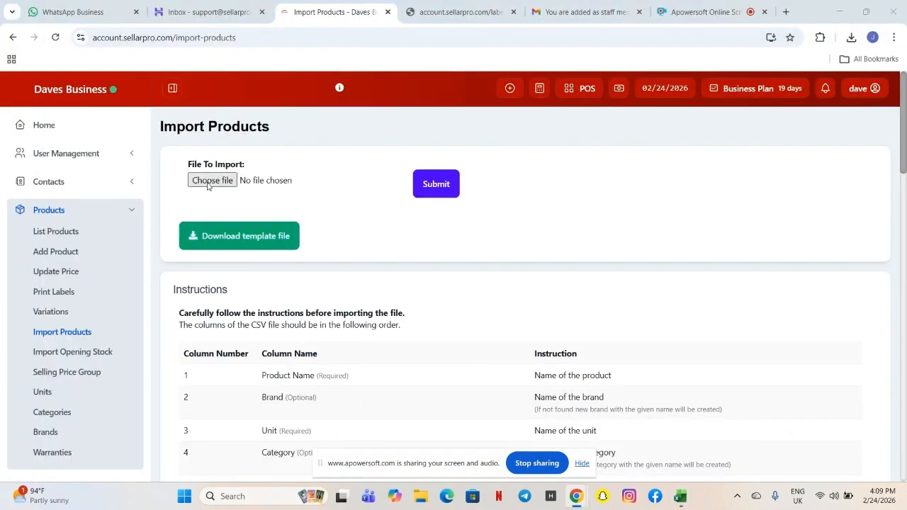
click(191, 112)
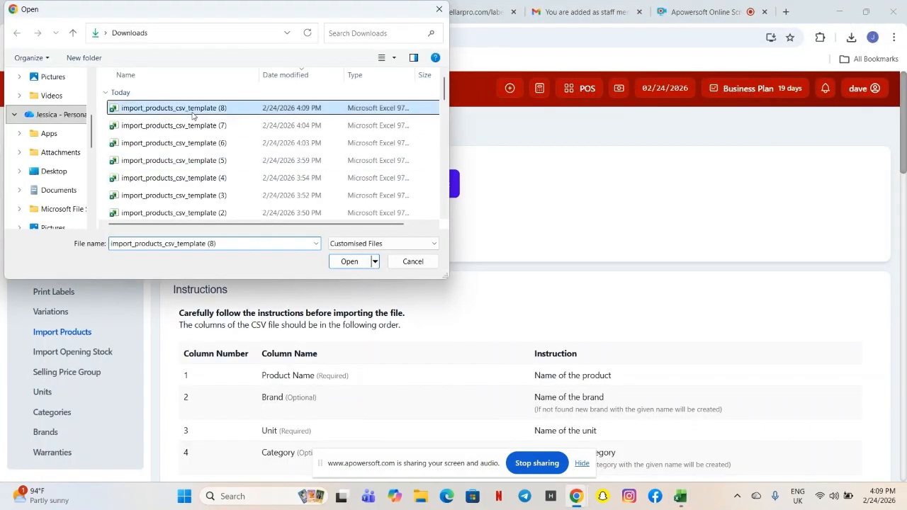
click(349, 262)
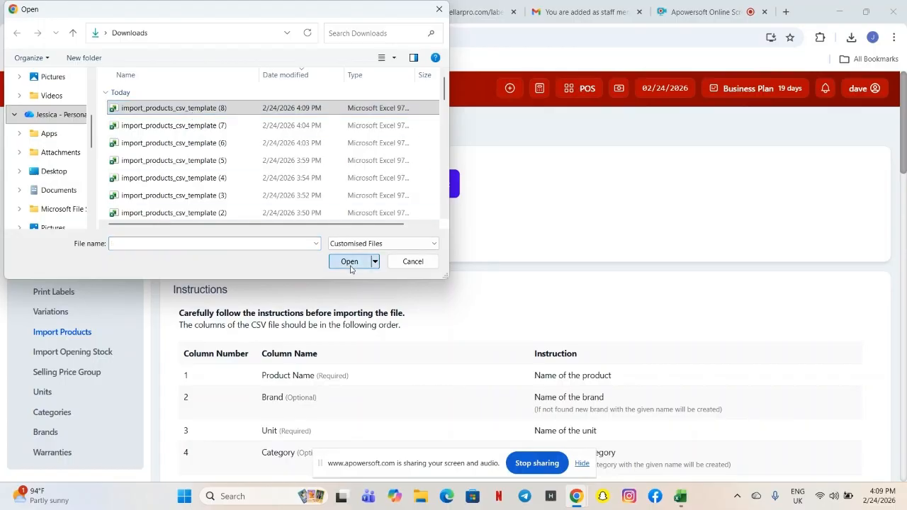
click(441, 185)
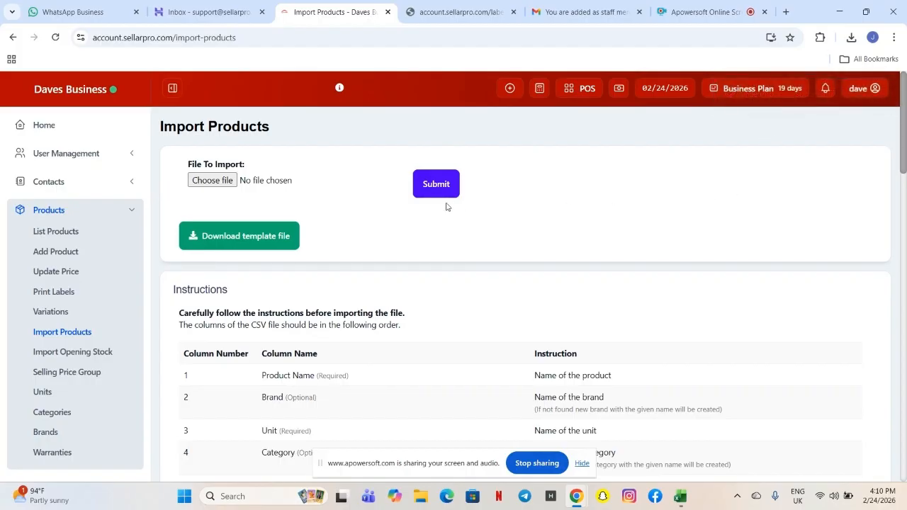
Open the product list and search it for "bel o".
click(40, 231)
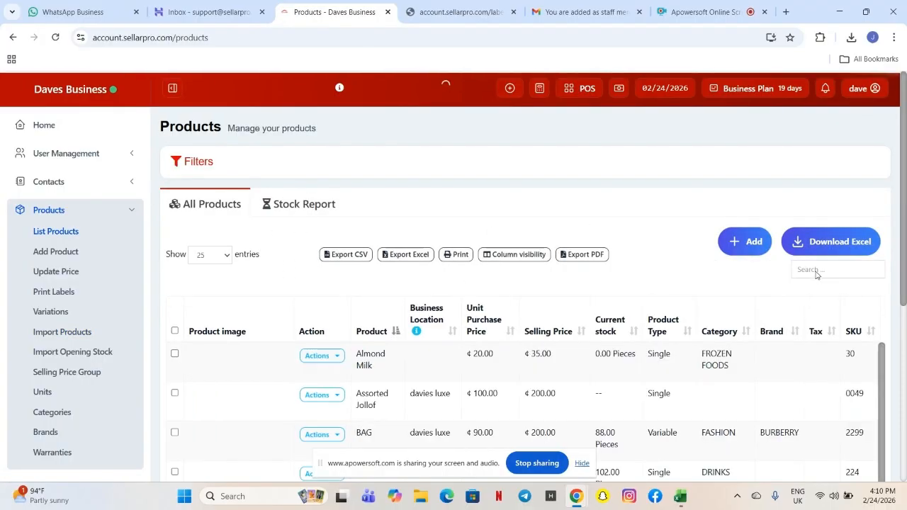
click(817, 271)
text(be)
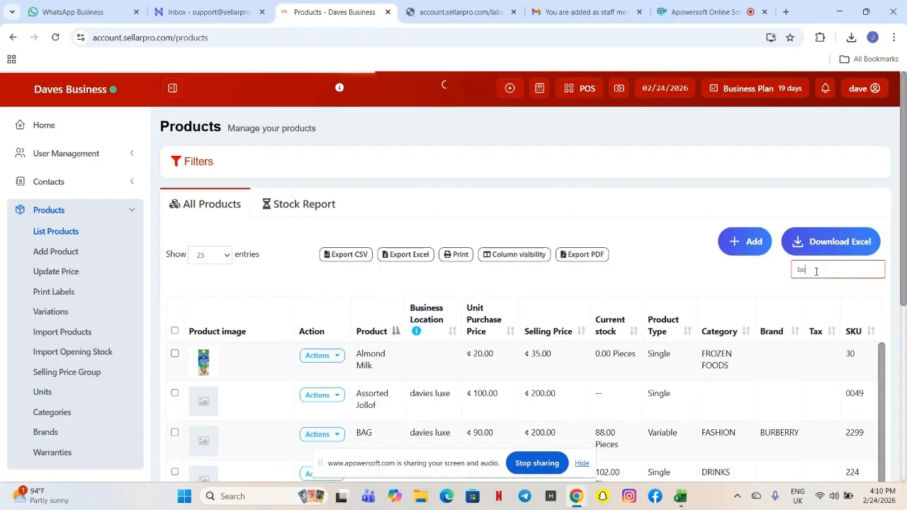
text(l o)
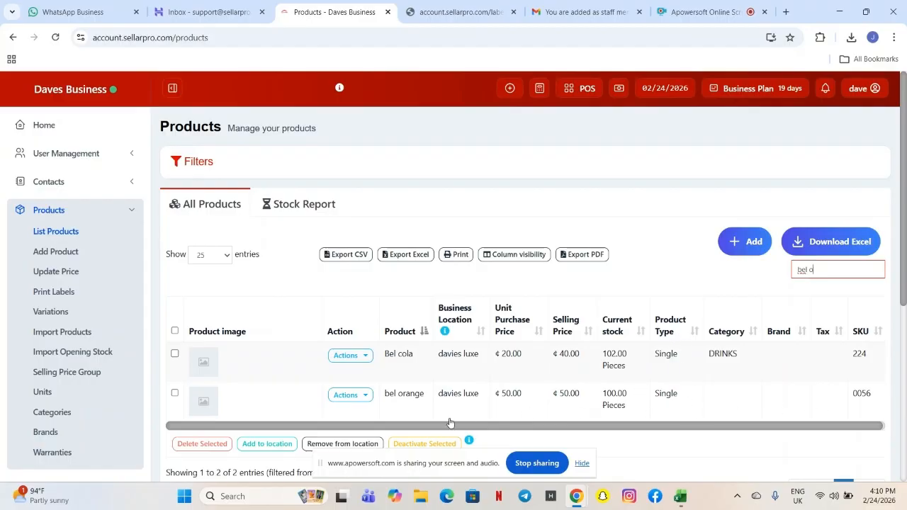
View the bel orange product's details, check its prices, tax type and stock information, and close the details.
click(362, 397)
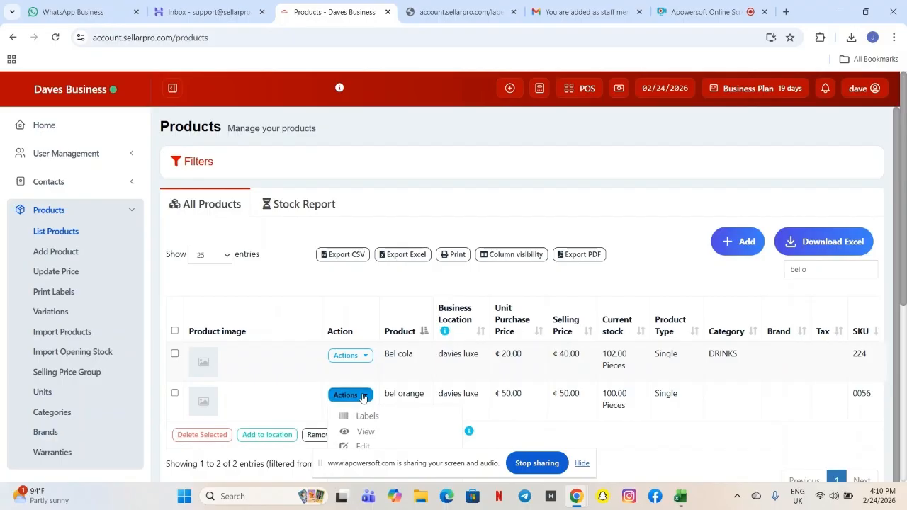
scroll(365, 394, down, 1)
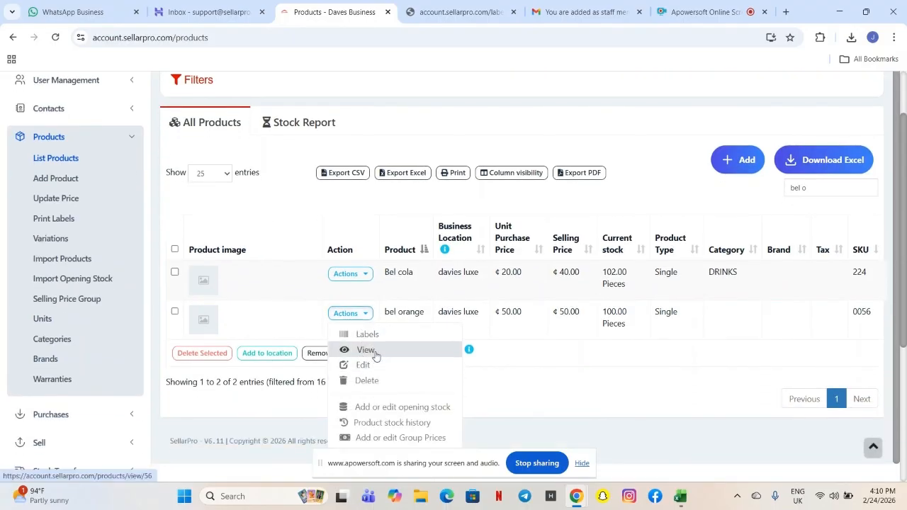
click(375, 353)
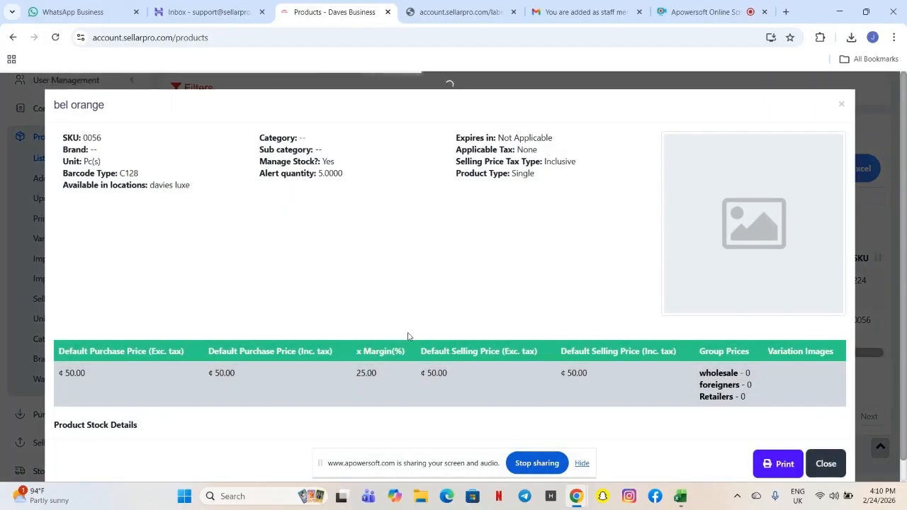
scroll(489, 313, down, 1)
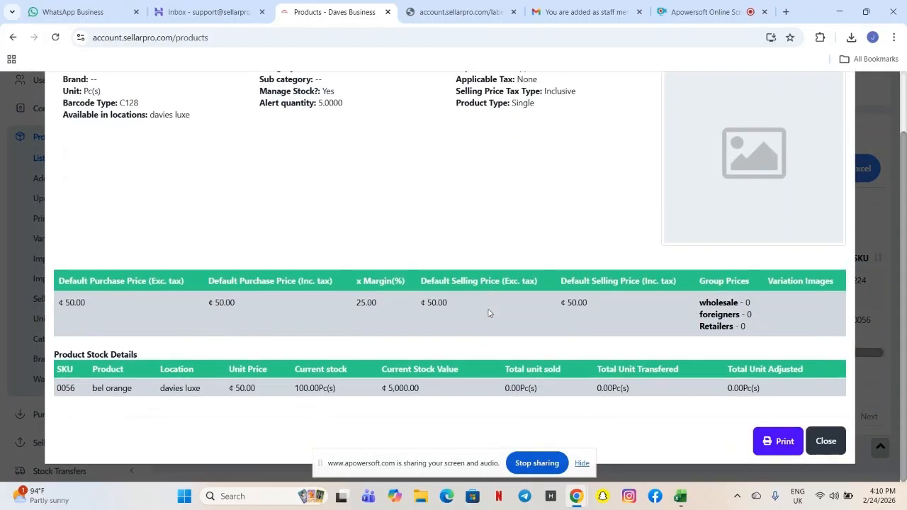
scroll(488, 312, up, 1)
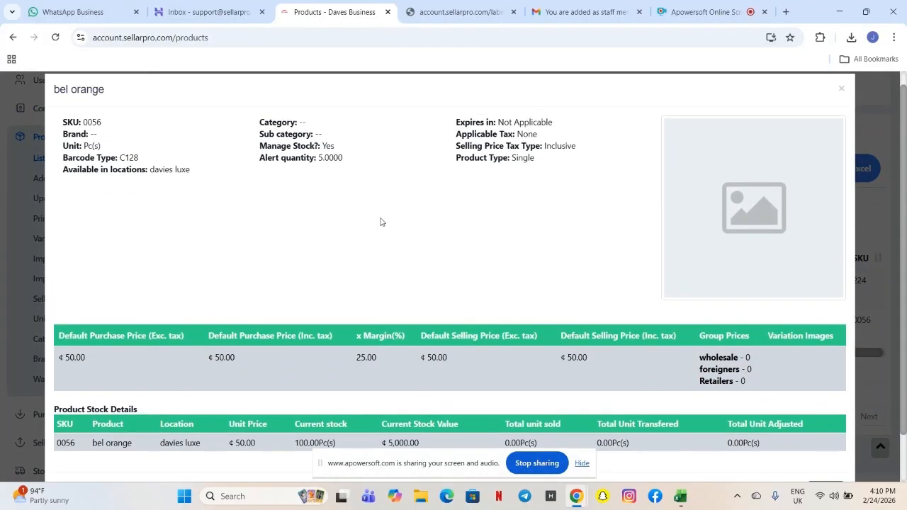
scroll(371, 282, down, 1)
scroll(284, 263, up, 1)
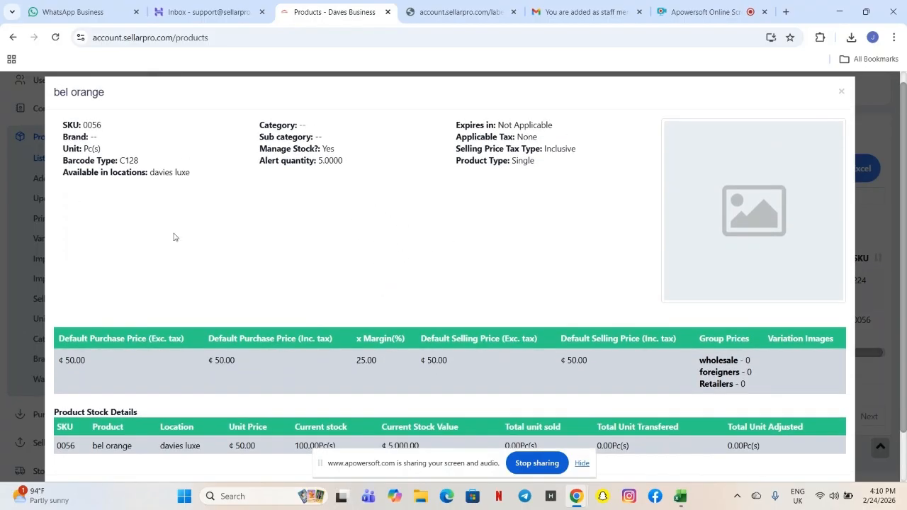
scroll(321, 331, down, 1)
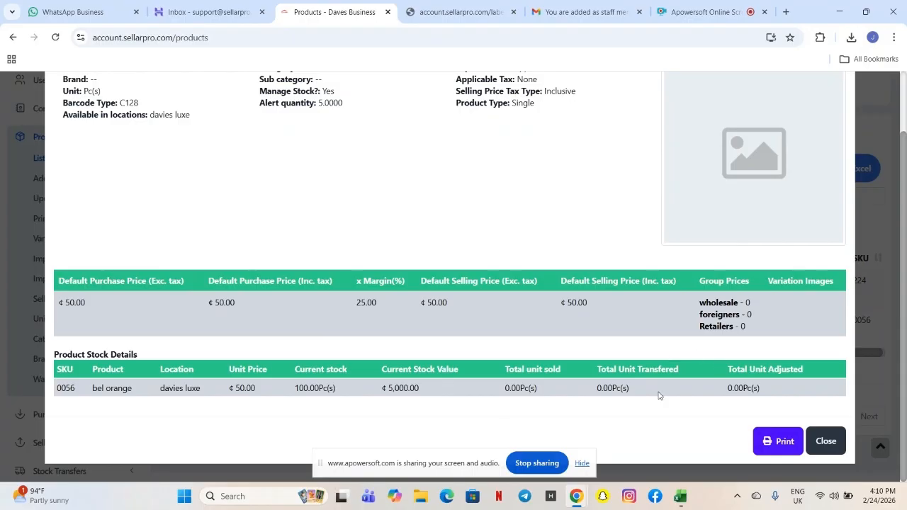
click(824, 440)
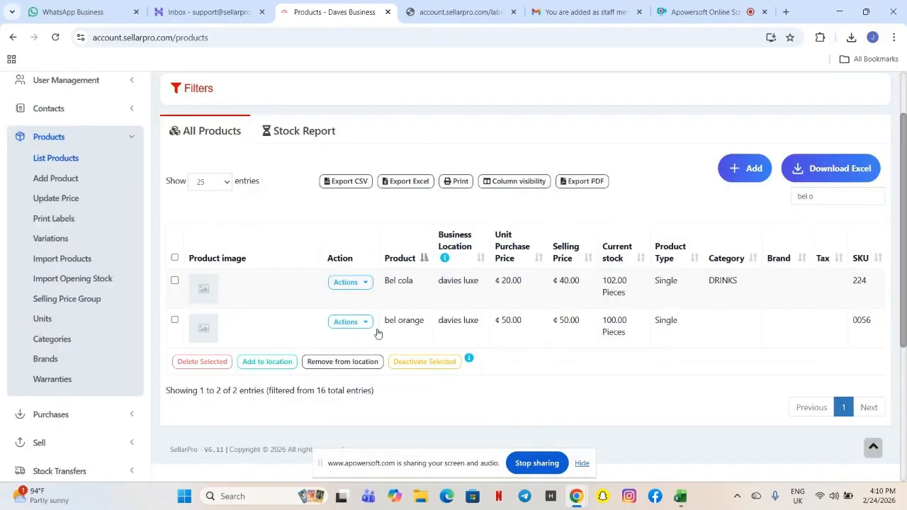
Open the bel orange product's edit form and return to the product list without saving.
click(348, 321)
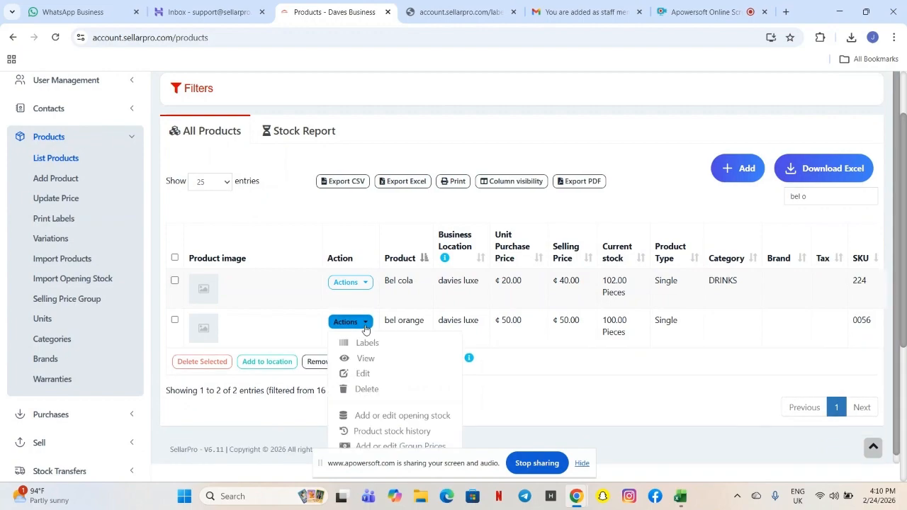
click(374, 379)
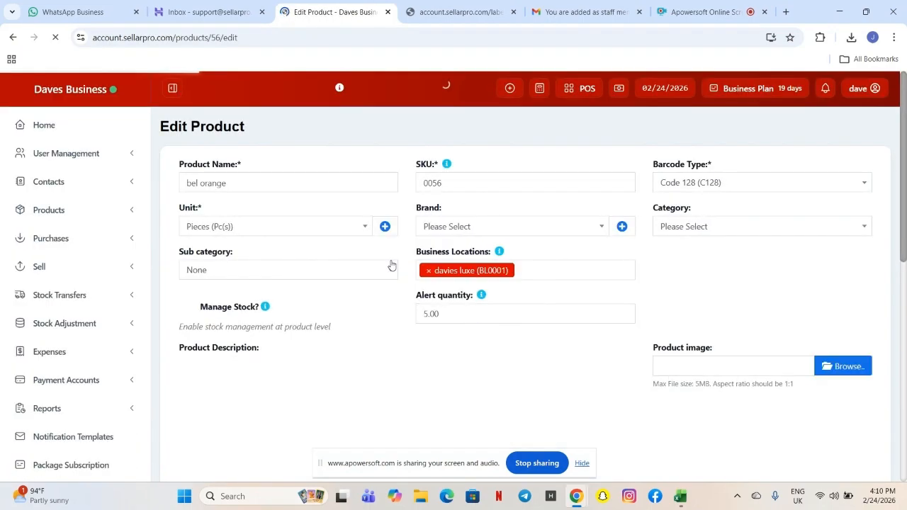
click(14, 37)
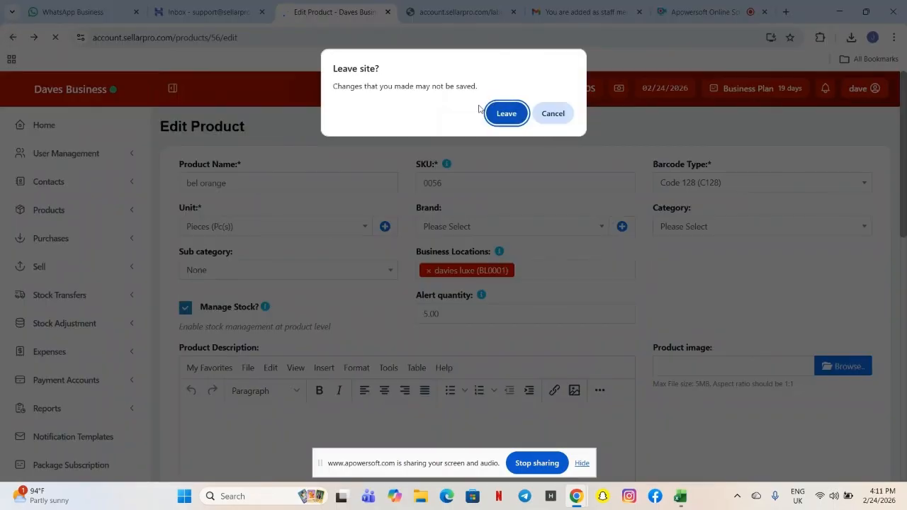
click(505, 114)
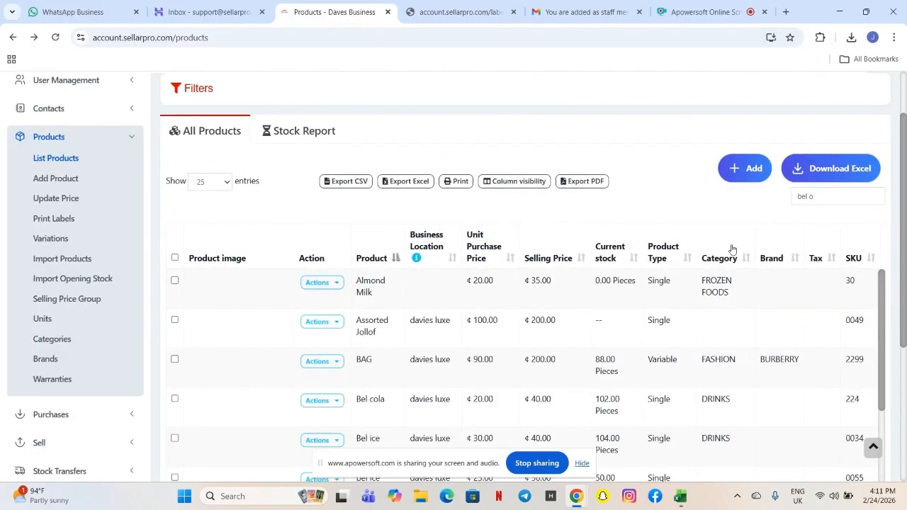
Edit the bel orange product's opening stock, set the quantity remaining to 50, and save it.
triple_click(820, 194)
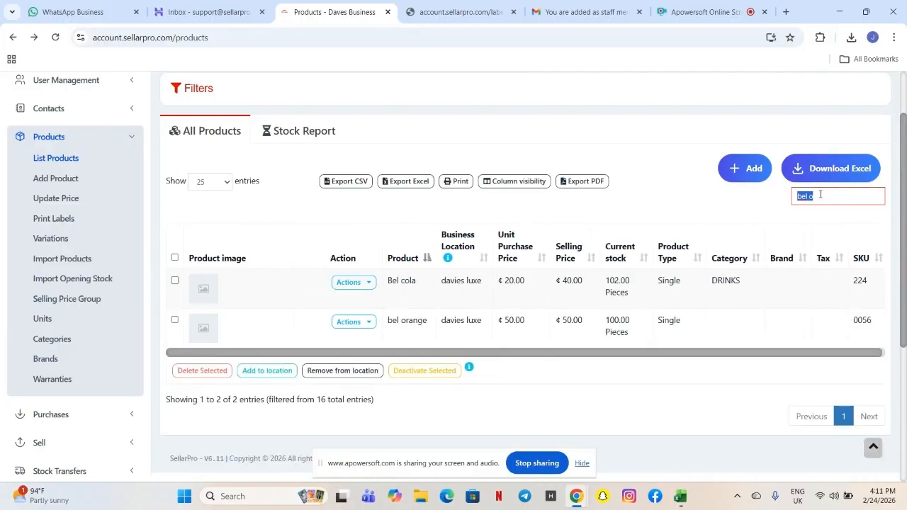
click(373, 323)
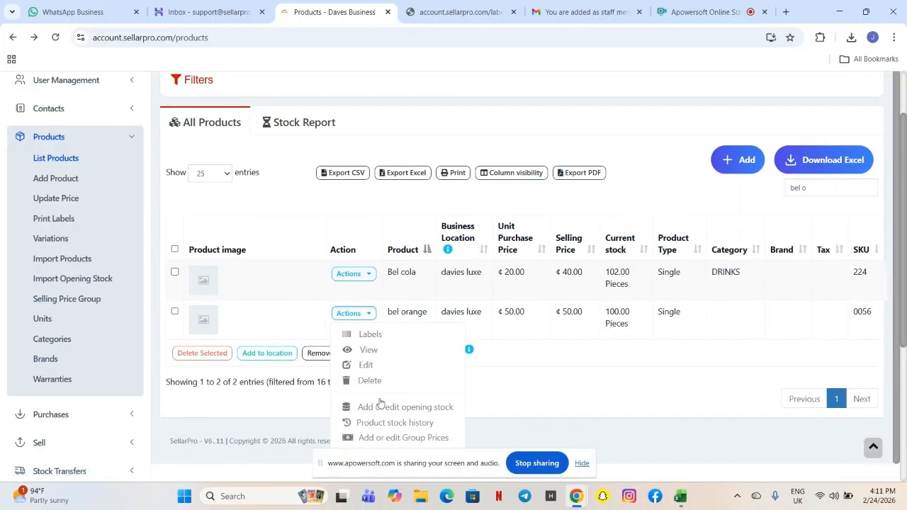
scroll(381, 406, down, 1)
scroll(401, 331, down, 1)
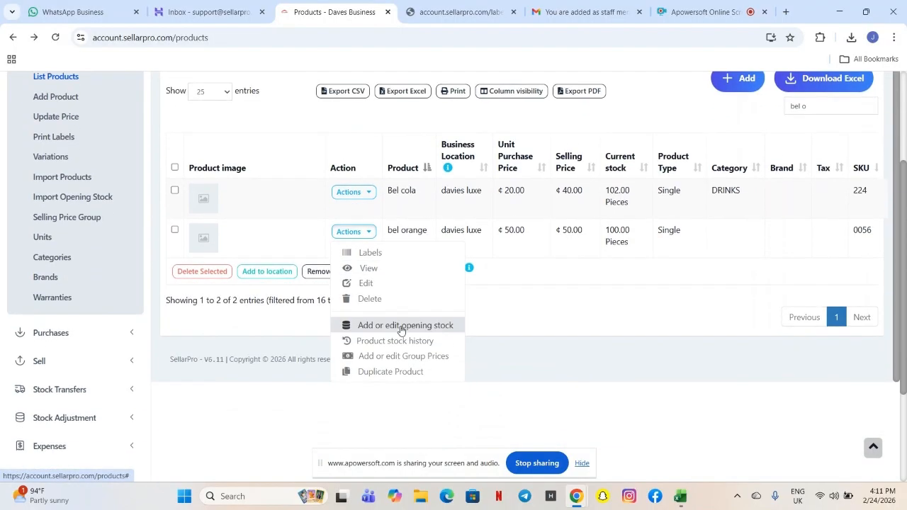
click(365, 326)
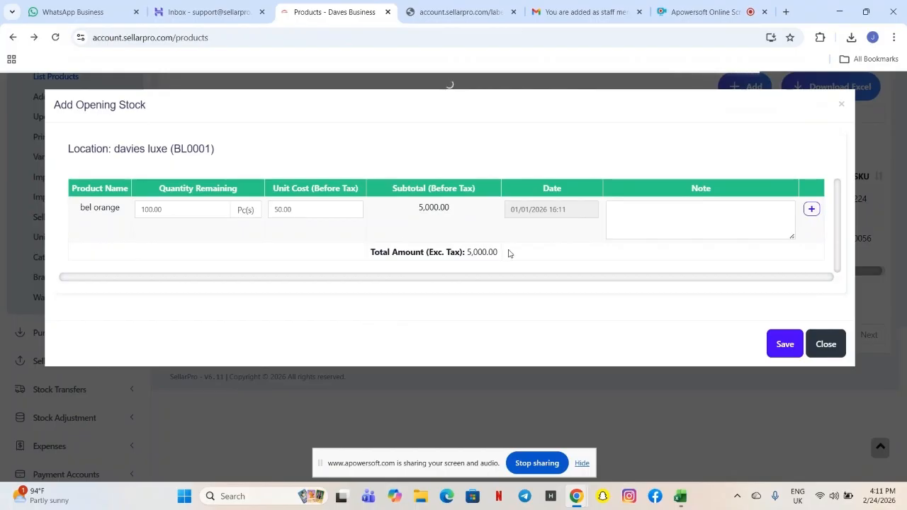
click(174, 206)
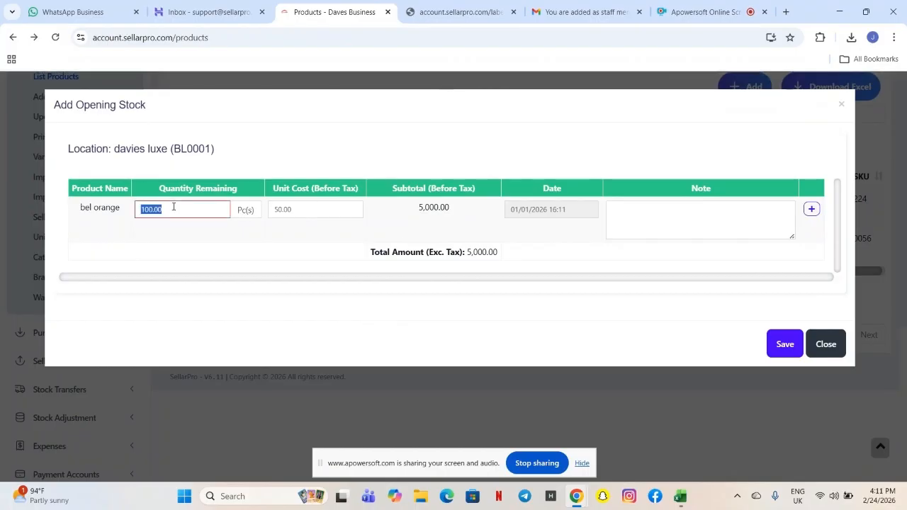
key(BackSpace)
click(787, 346)
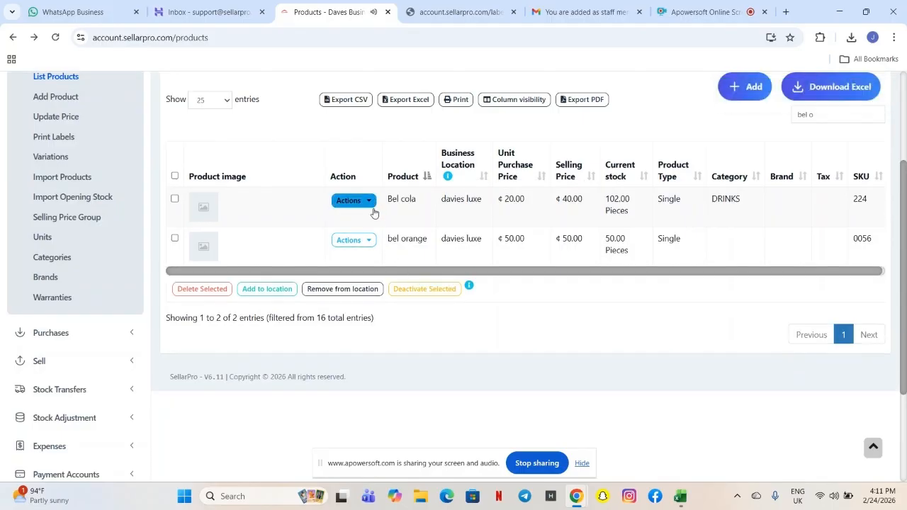
Add a second opening stock entry for bel orange with quantity 50, dated 02/24/2026 16:11, and save it.
click(352, 240)
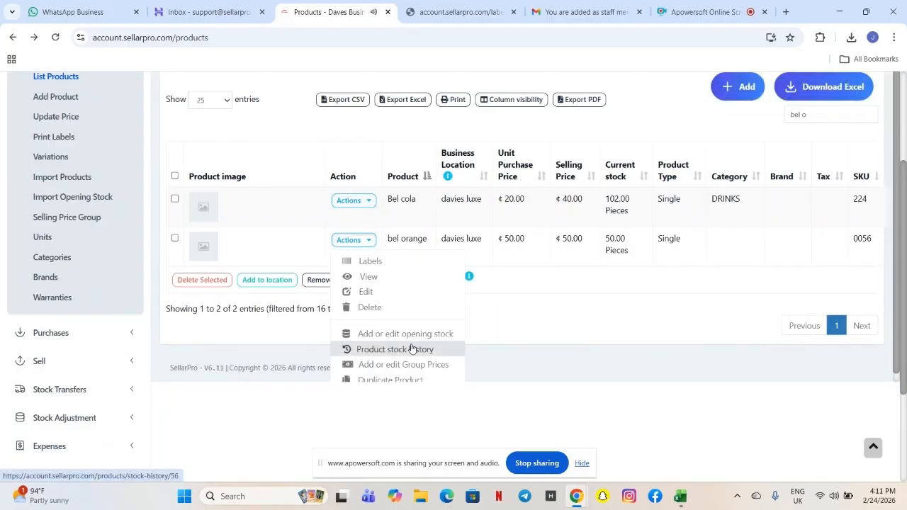
click(417, 335)
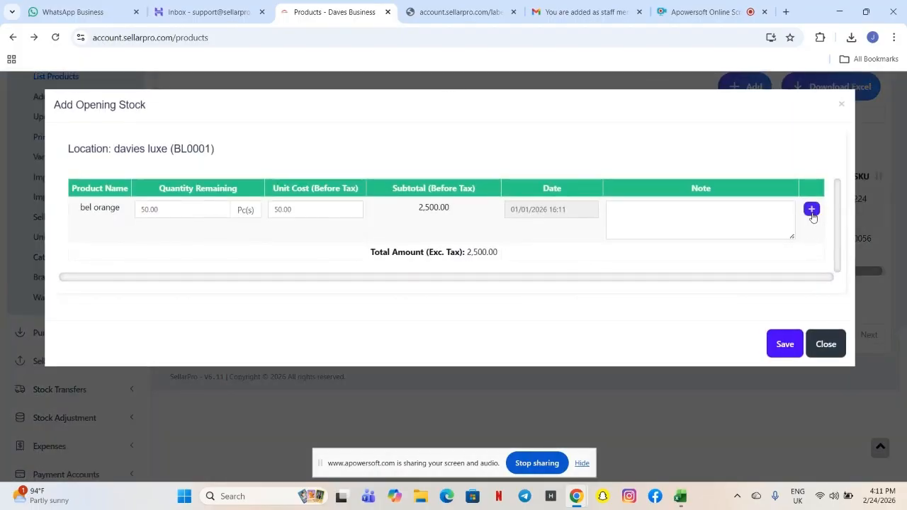
click(812, 212)
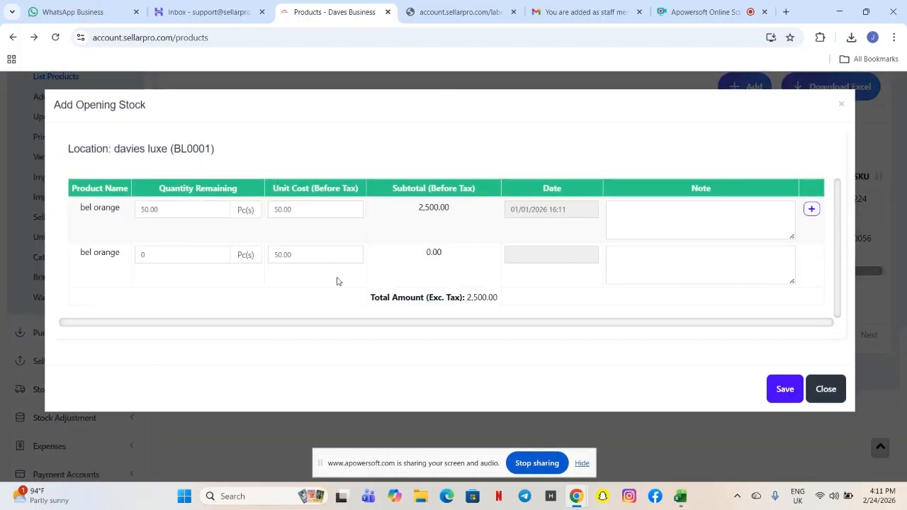
click(188, 253)
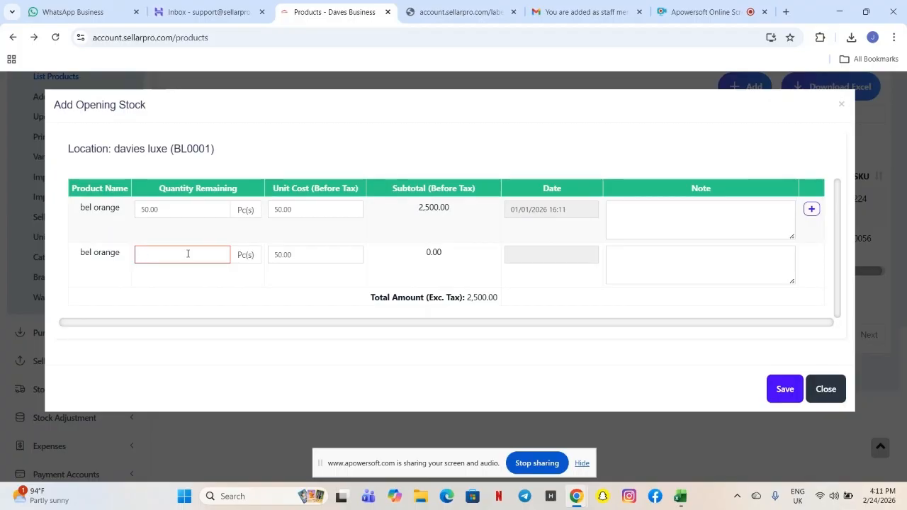
text(50)
click(571, 254)
click(614, 307)
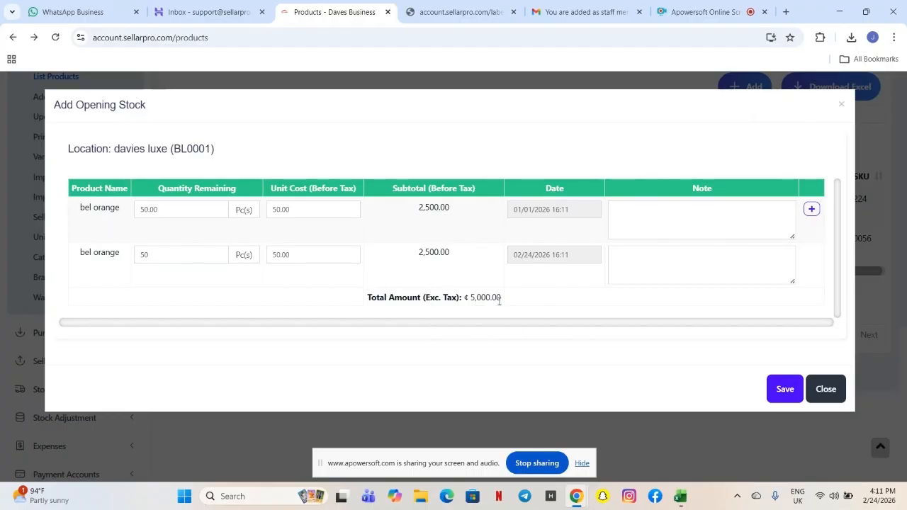
click(787, 396)
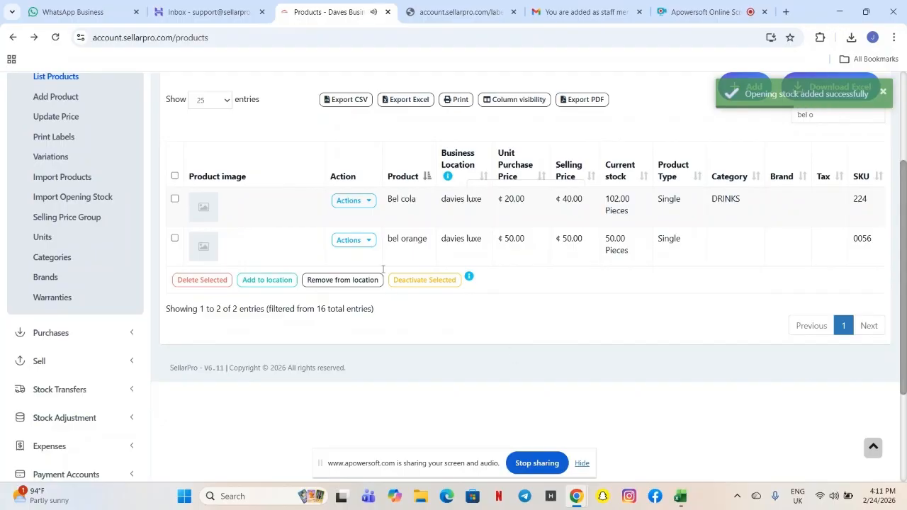
Review bel orange's stock history for the Warehouse and davies luxe locations and return to the product list.
click(368, 240)
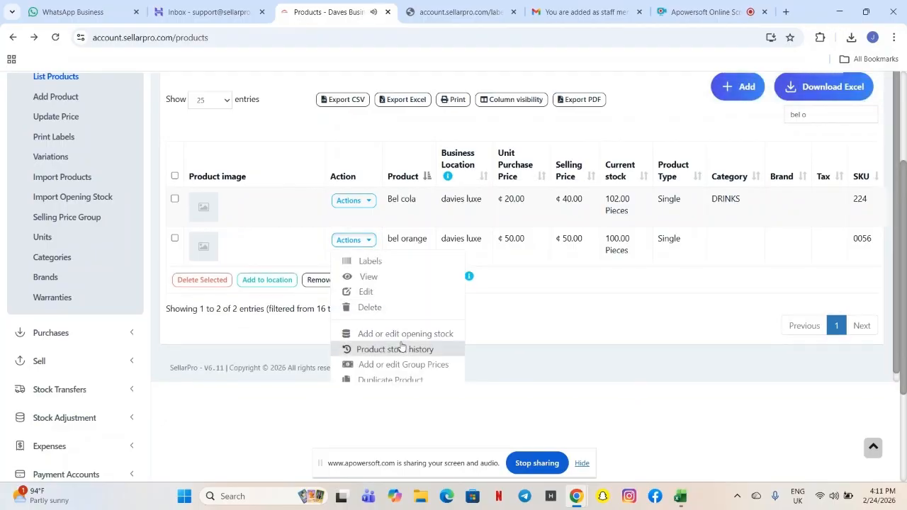
click(409, 350)
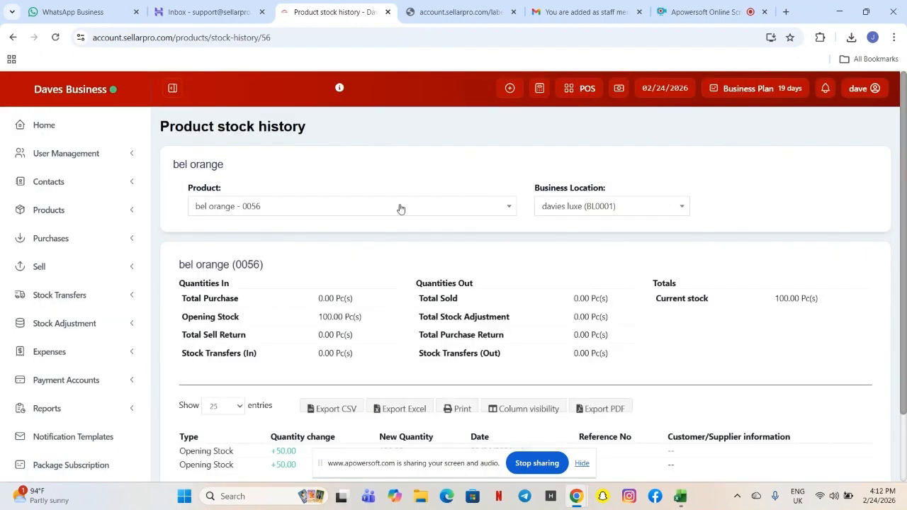
click(597, 207)
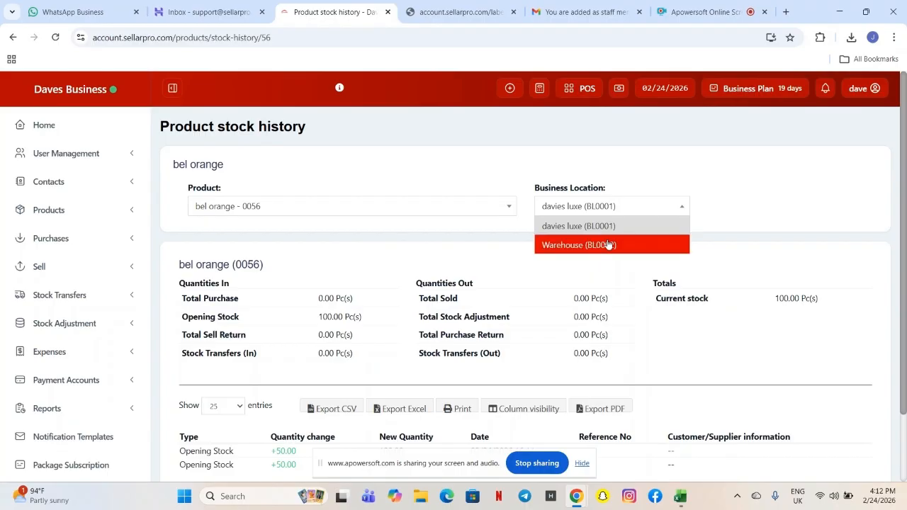
click(607, 245)
click(612, 205)
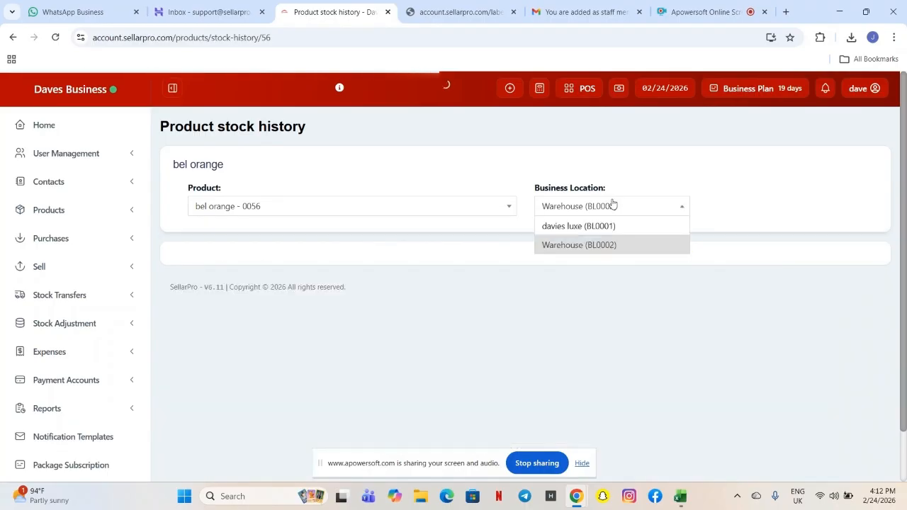
click(613, 227)
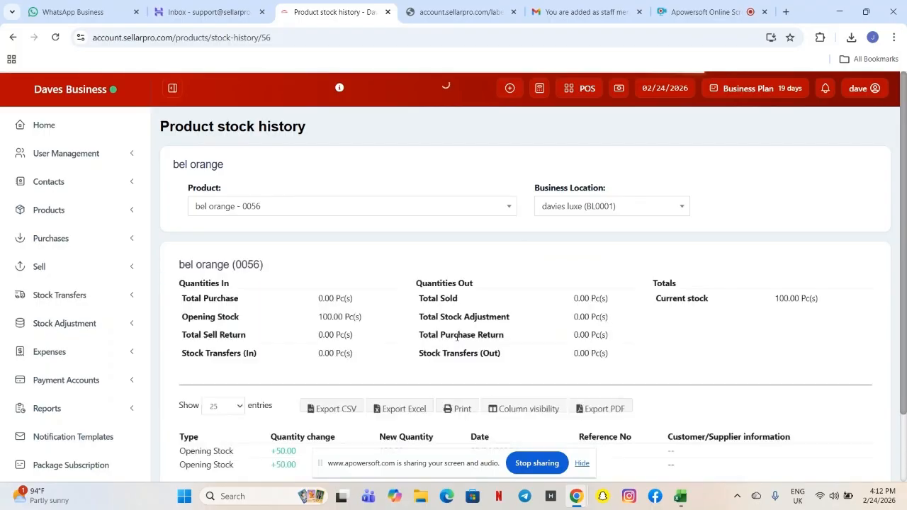
scroll(457, 341, down, 1)
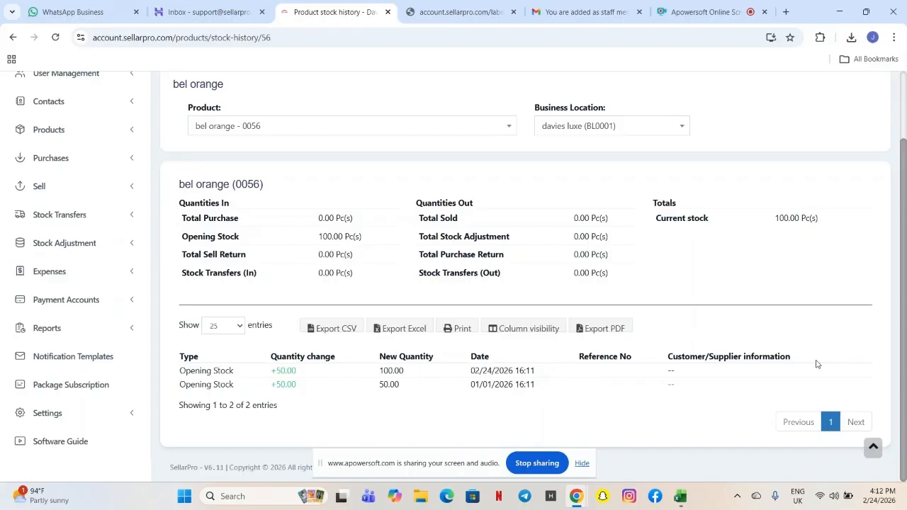
scroll(397, 196, up, 2)
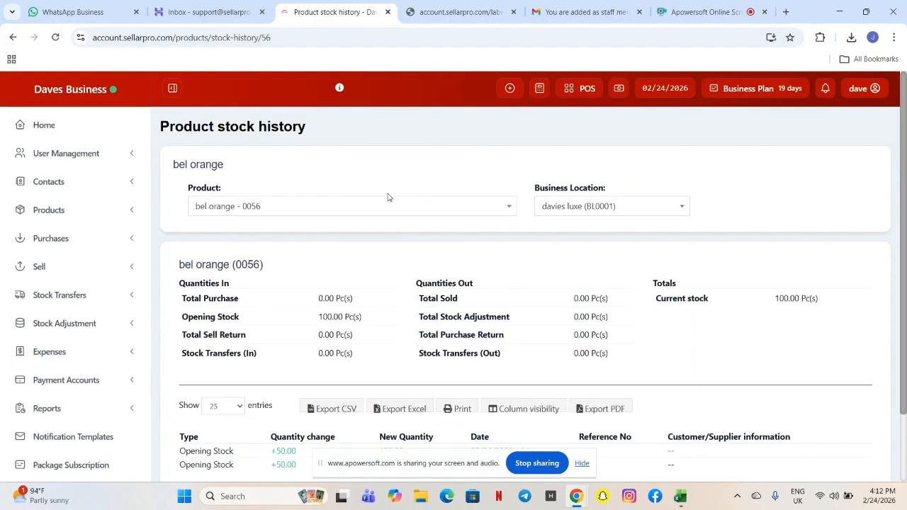
click(12, 37)
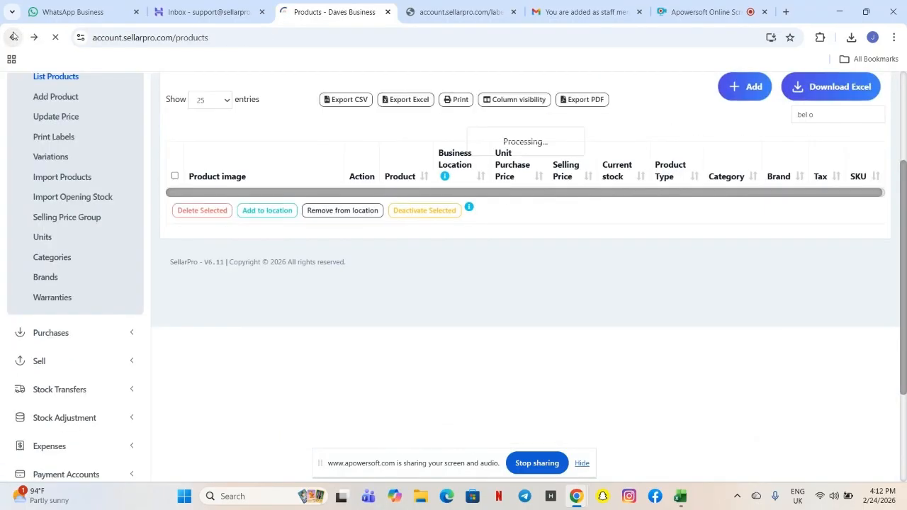
Set bel orange's group prices to wholesale 50, foreigners 65 and Retailers 65, all fixed, and save them.
triple_click(826, 117)
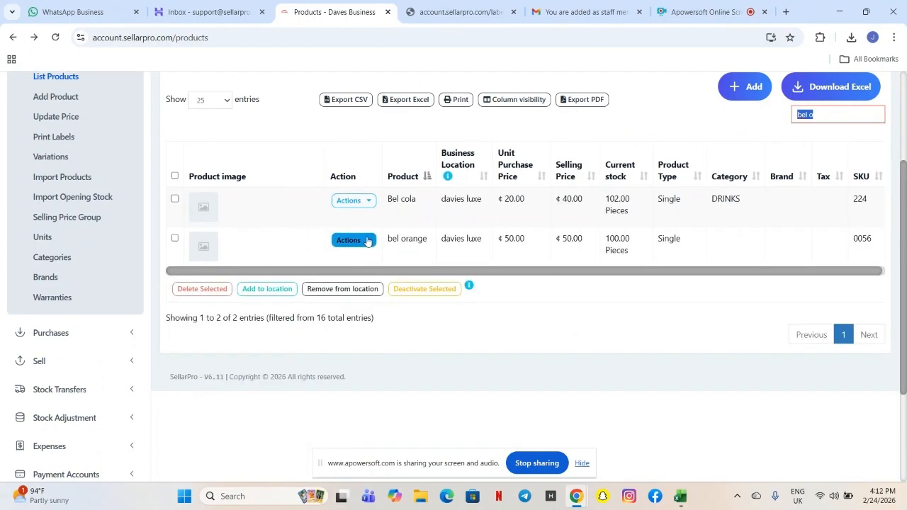
click(354, 240)
scroll(380, 316, down, 1)
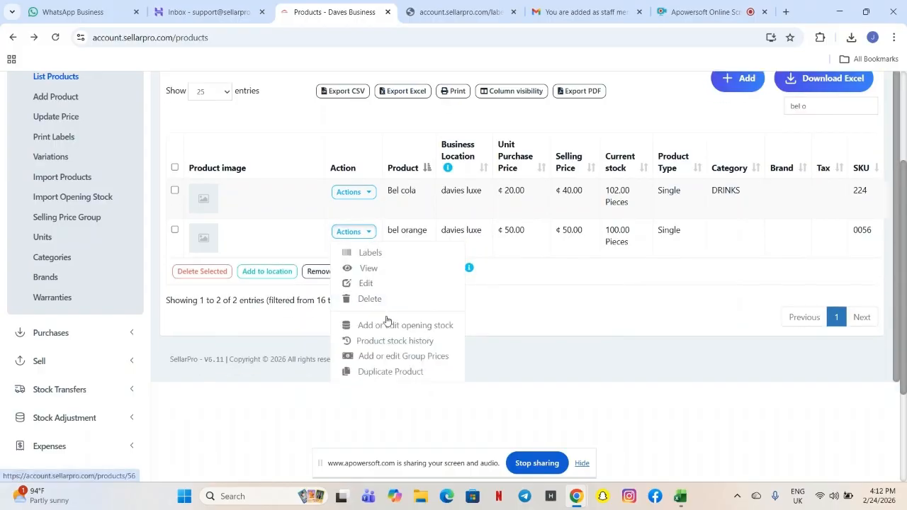
click(398, 356)
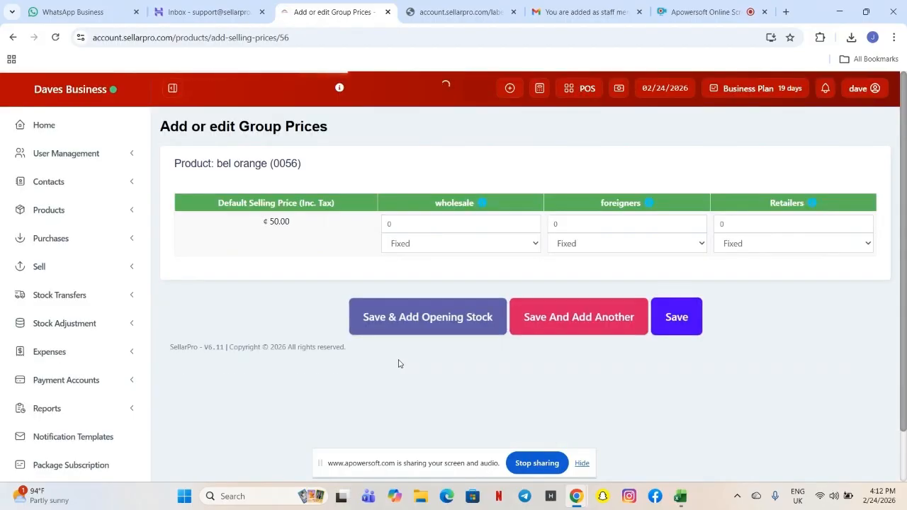
click(411, 225)
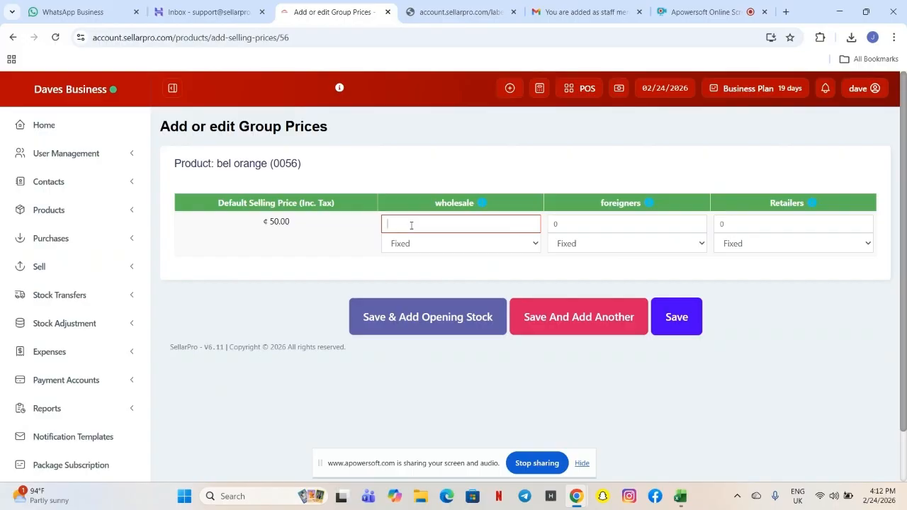
double_click(605, 224)
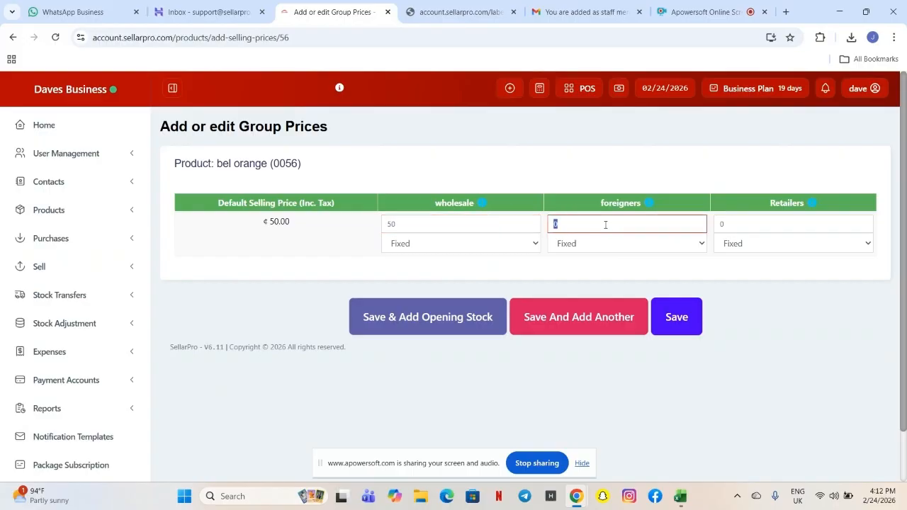
double_click(764, 224)
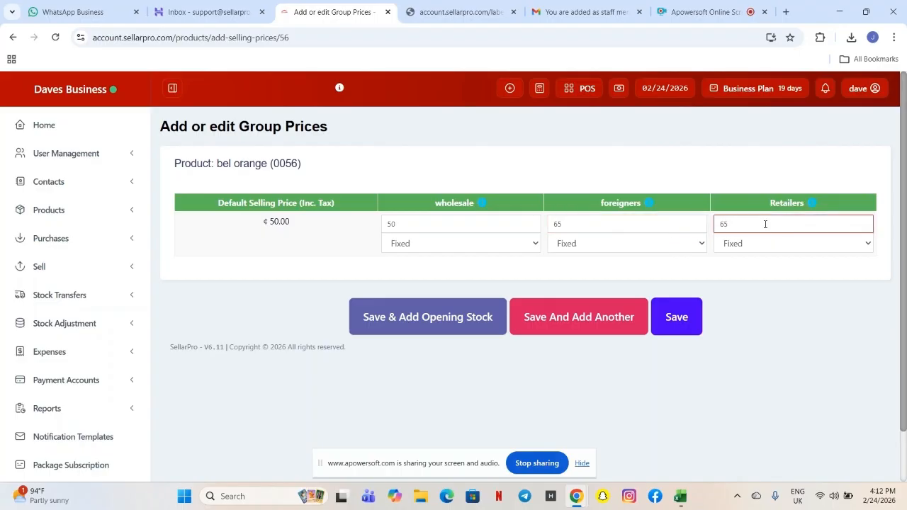
click(678, 323)
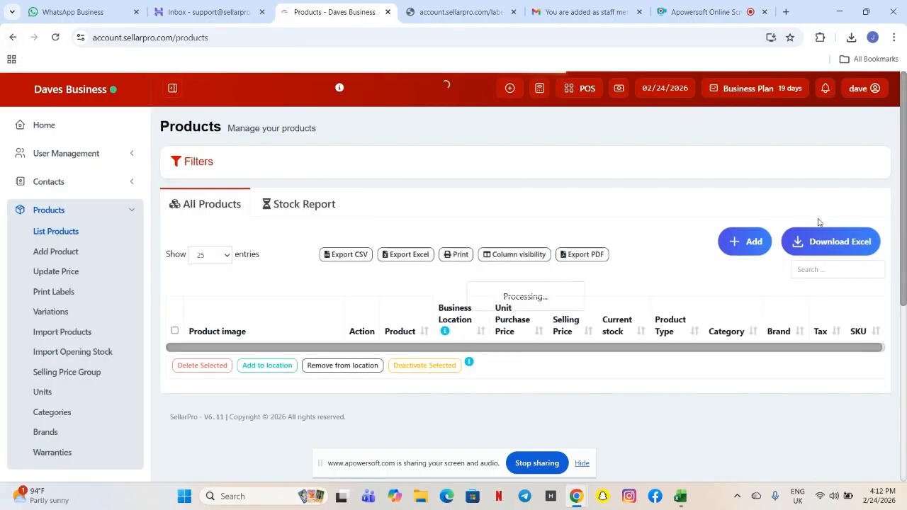
Search the product list for "bel o" and open the label printing page for bel orange.
click(819, 268)
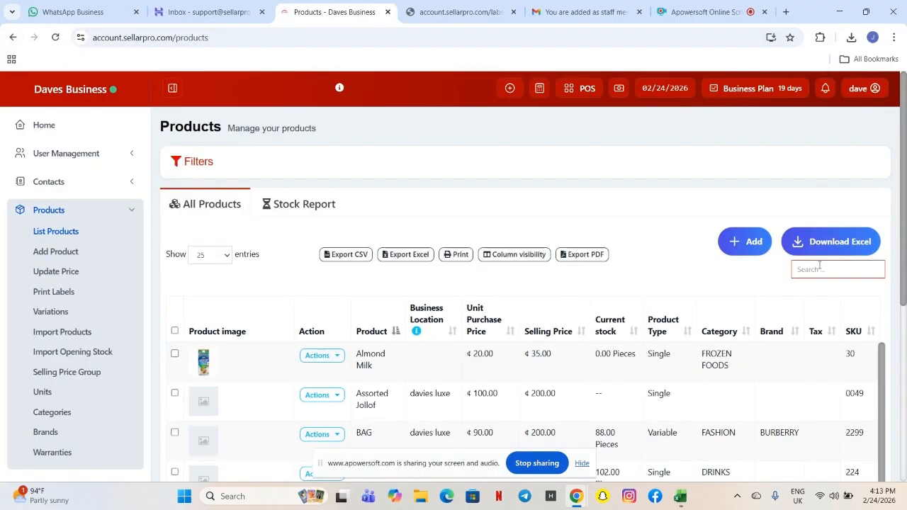
text(bel)
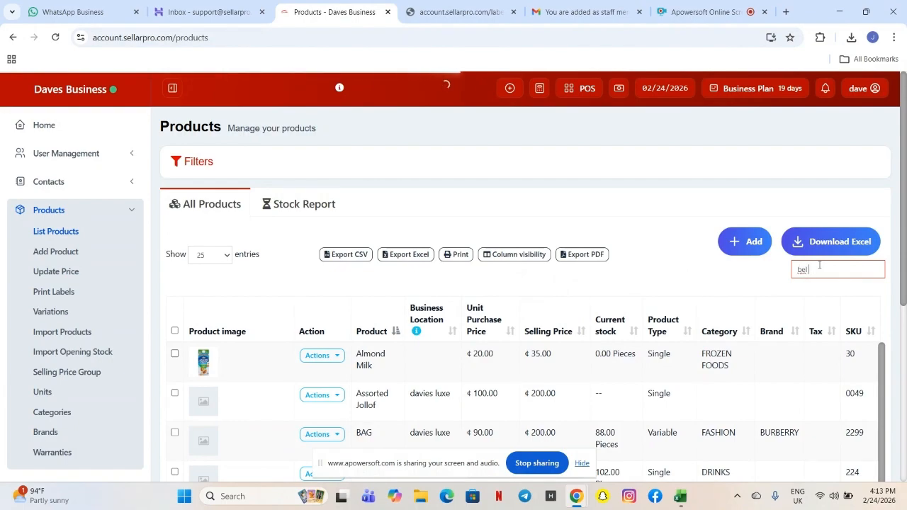
text( o)
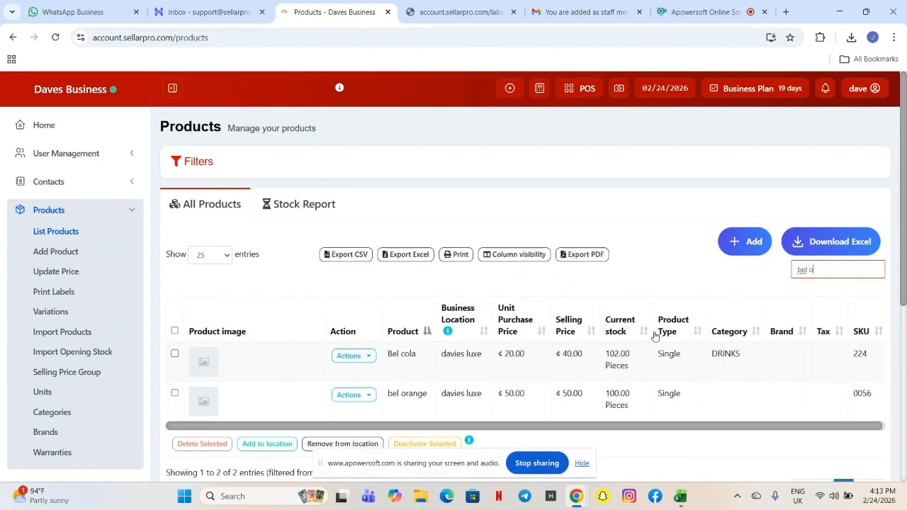
click(371, 401)
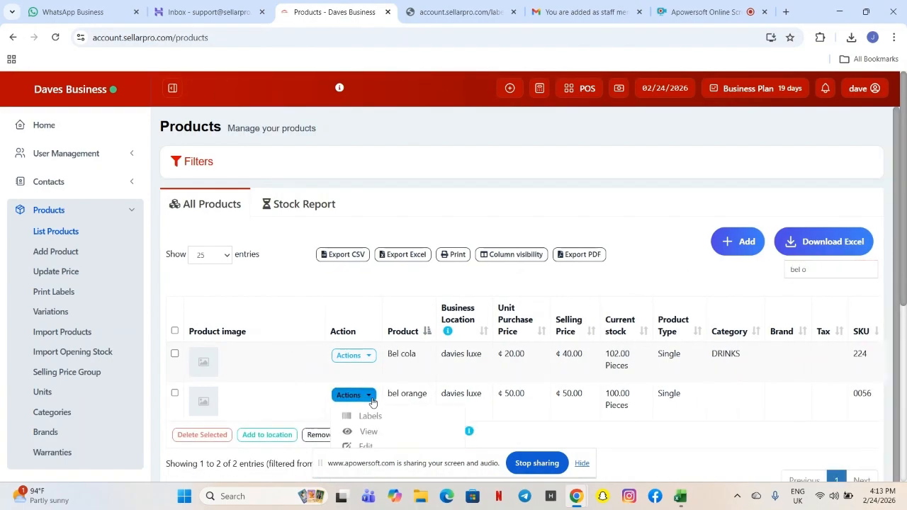
scroll(371, 401, down, 2)
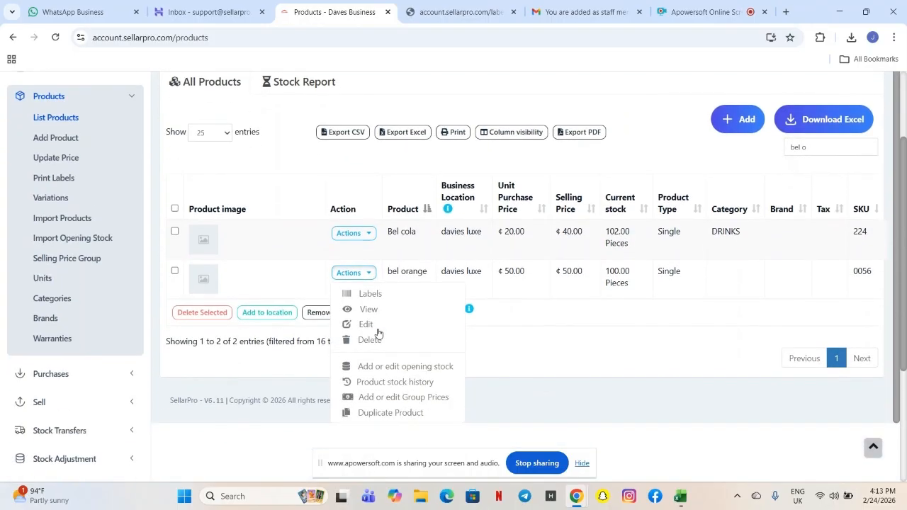
click(389, 295)
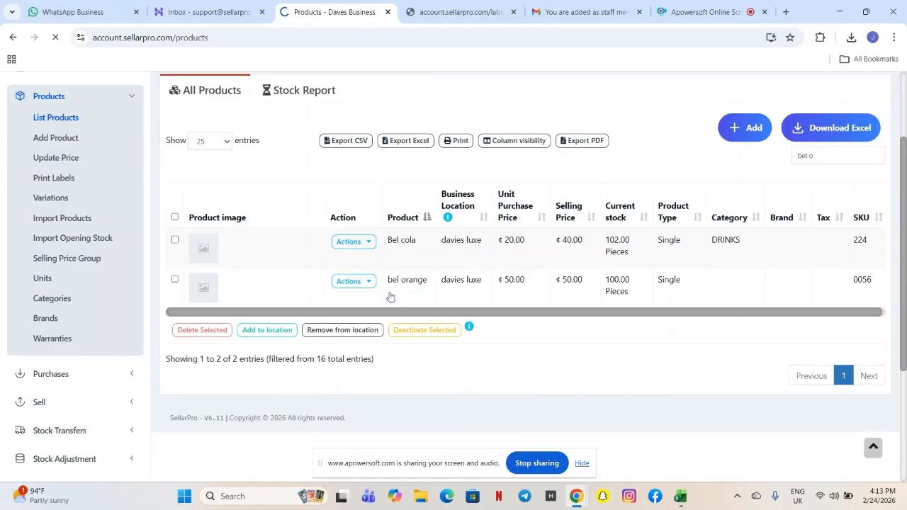
Preview the bel orange label with the default label settings, cancel printing, and return to the Print Labels page.
scroll(443, 291, down, 1)
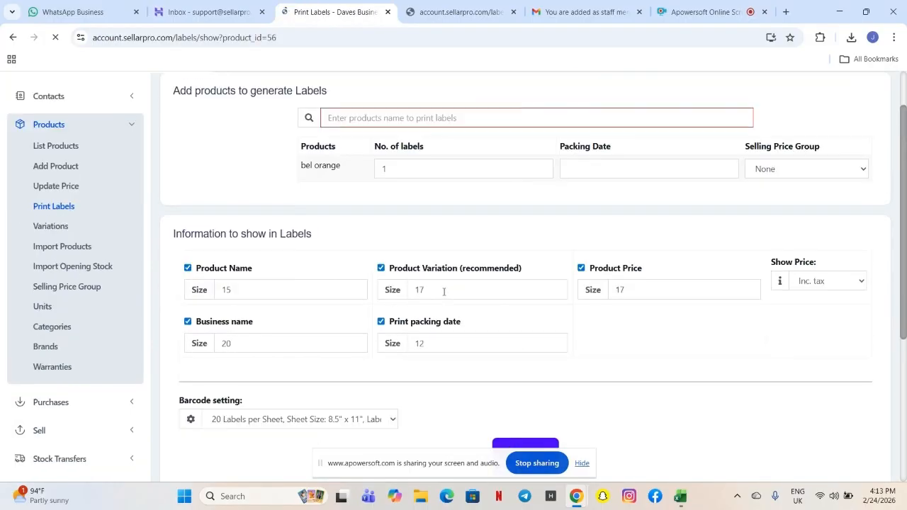
scroll(443, 291, down, 1)
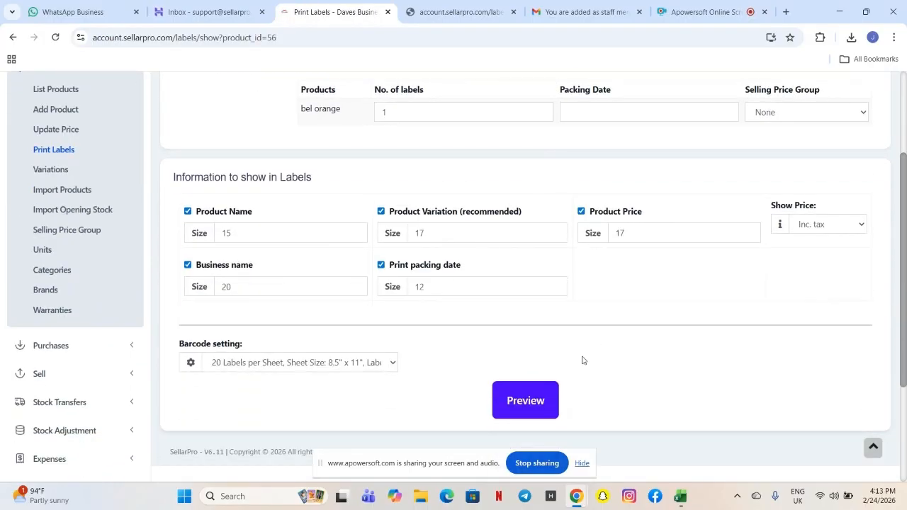
click(531, 406)
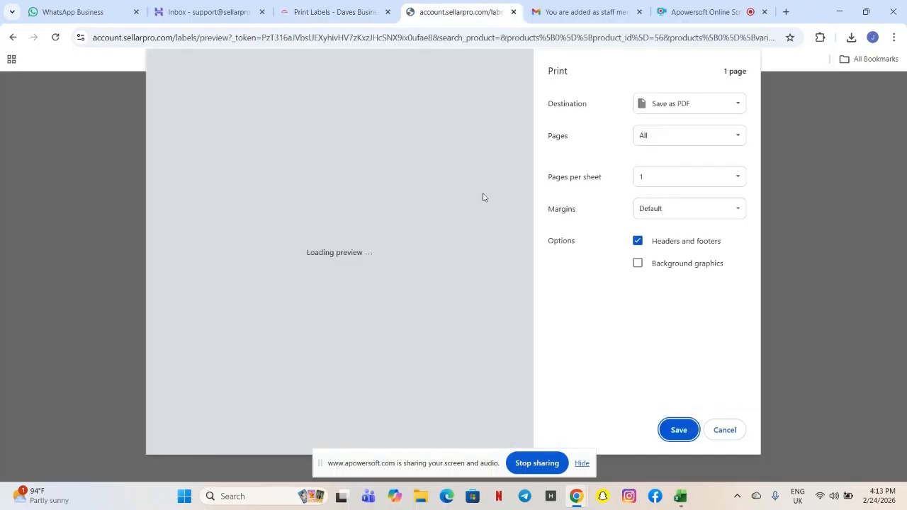
click(722, 437)
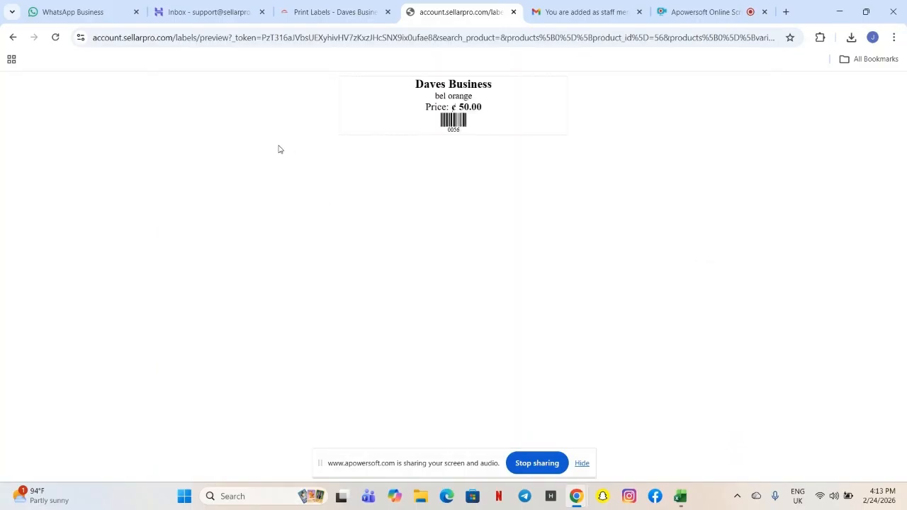
click(333, 12)
scroll(394, 237, up, 3)
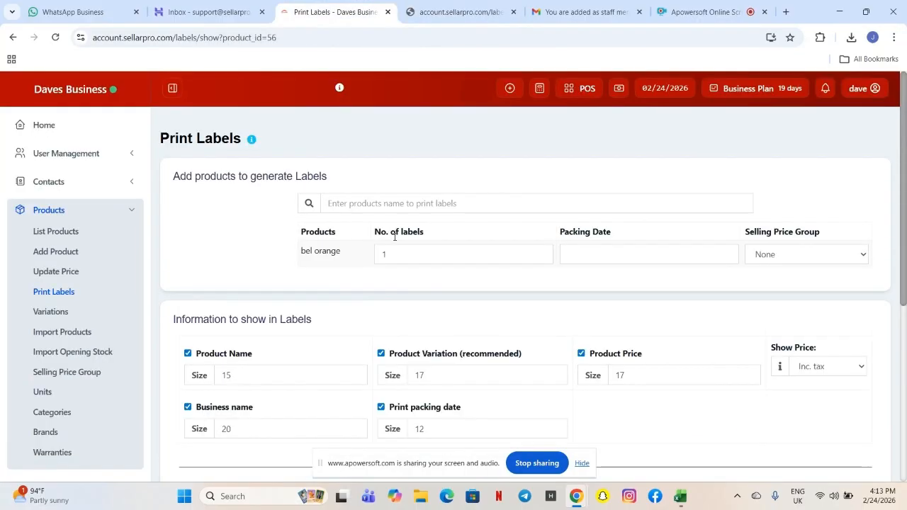